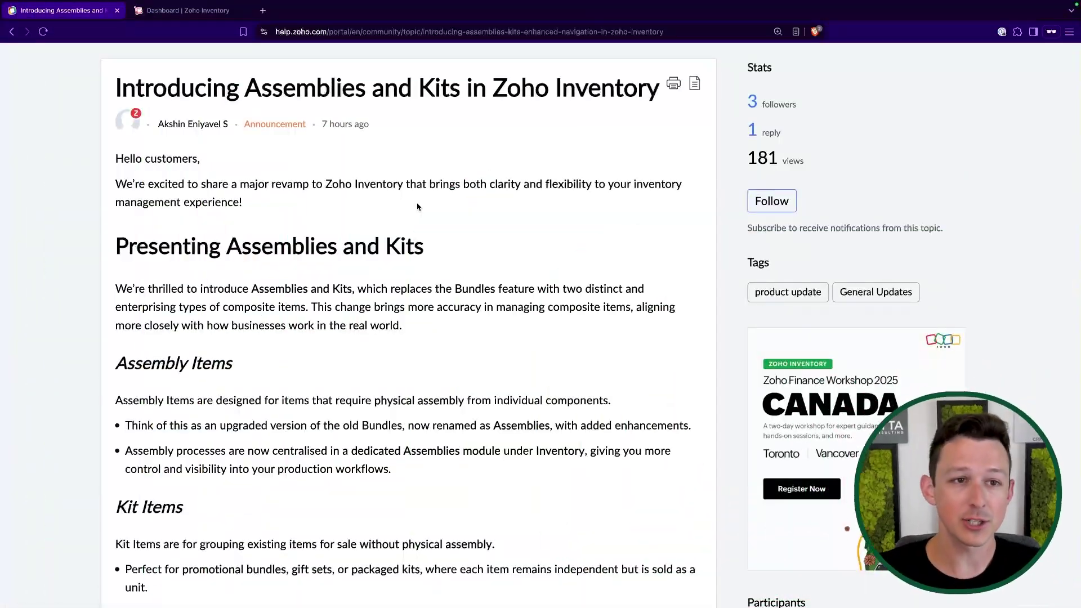
Step: Glance at the Inventory dashboard, then highlight 'Assemblies and Kits' in the Community article
click(198, 11)
click(72, 12)
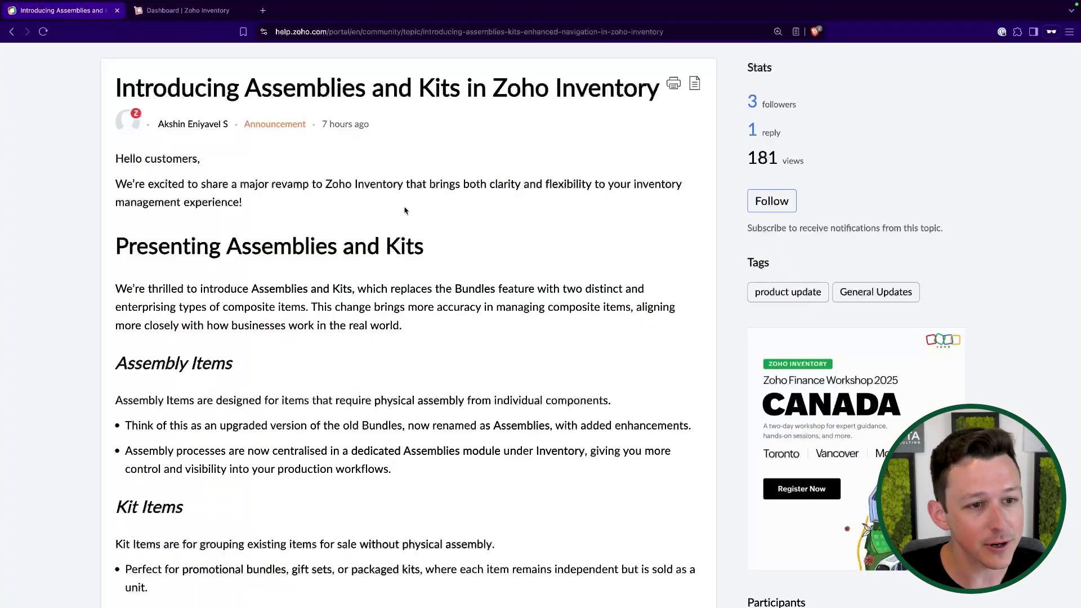
scroll(404, 211, down, 3)
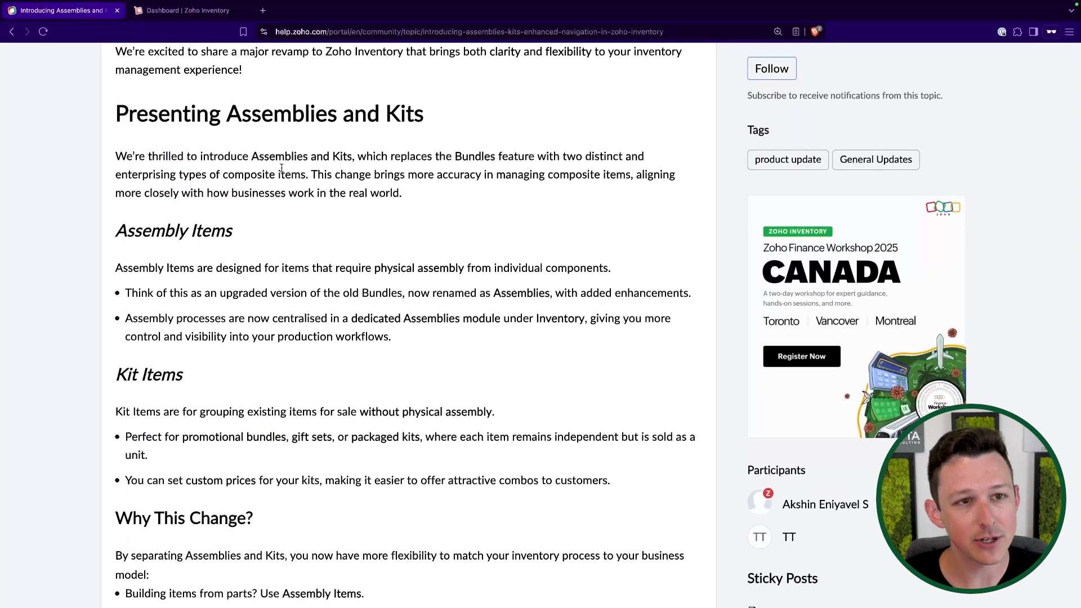
scroll(282, 168, up, 1)
drag(455, 195, 480, 194)
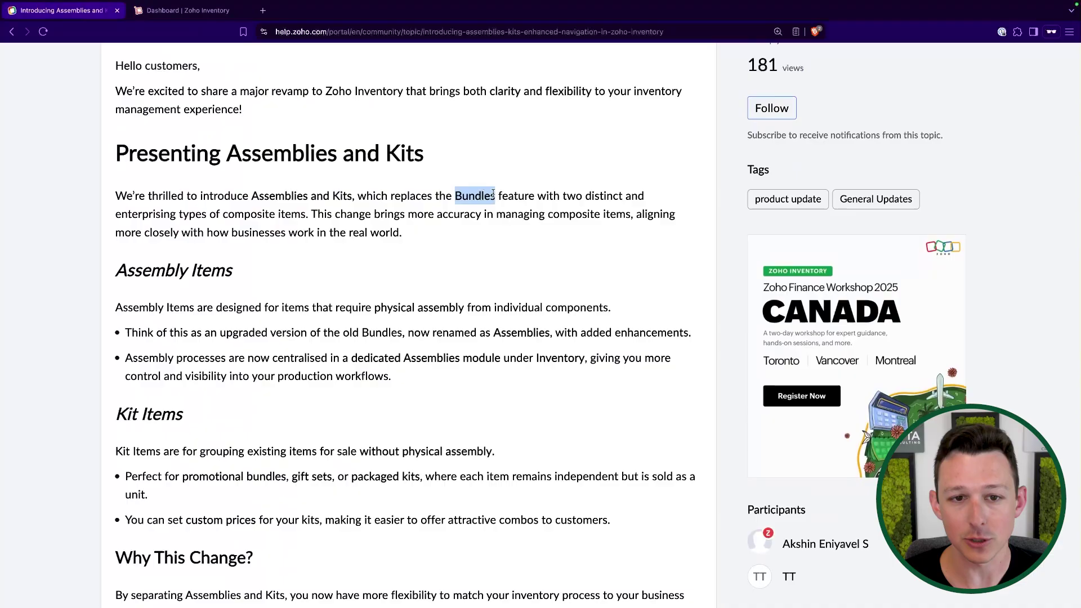
click(493, 194)
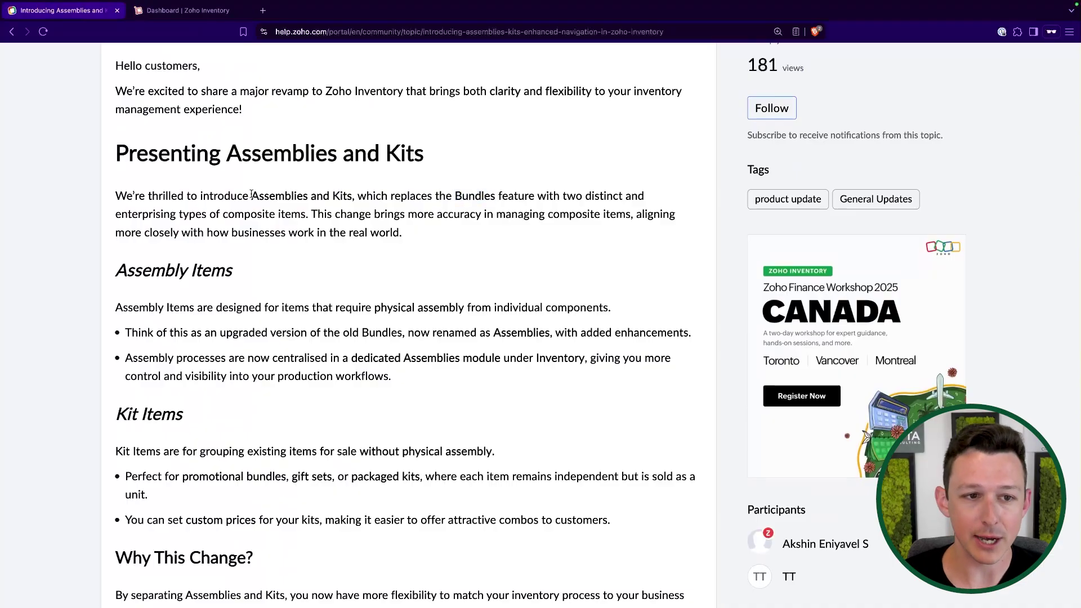
drag(251, 195, 349, 195)
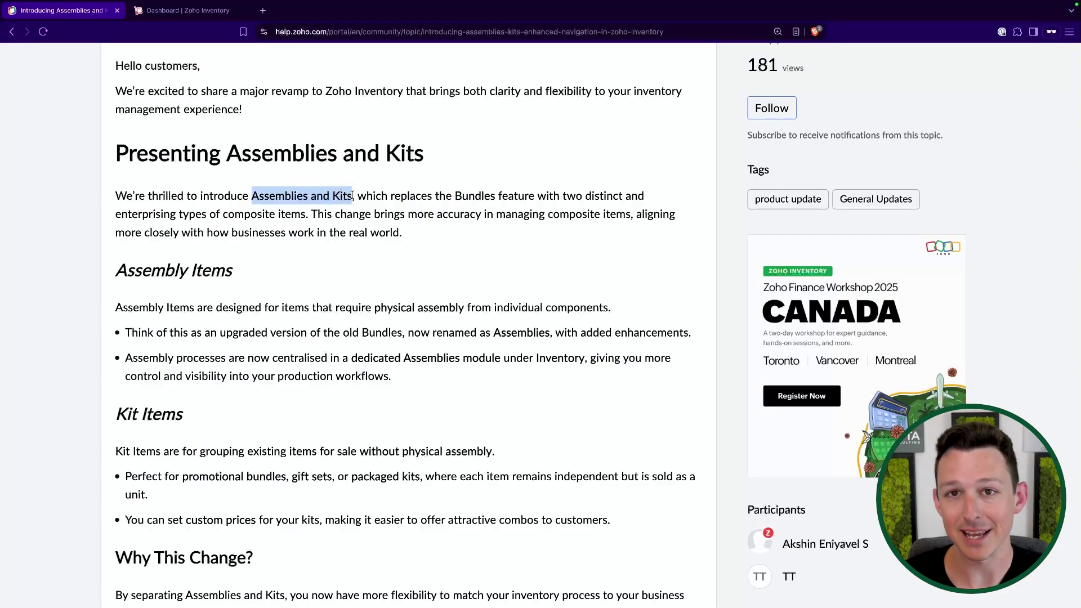
Step: Highlight 'physical assembly' and the Assembly Items bullets, including the dedicated Assemblies module
scroll(353, 191, down, 3)
drag(116, 138, 200, 137)
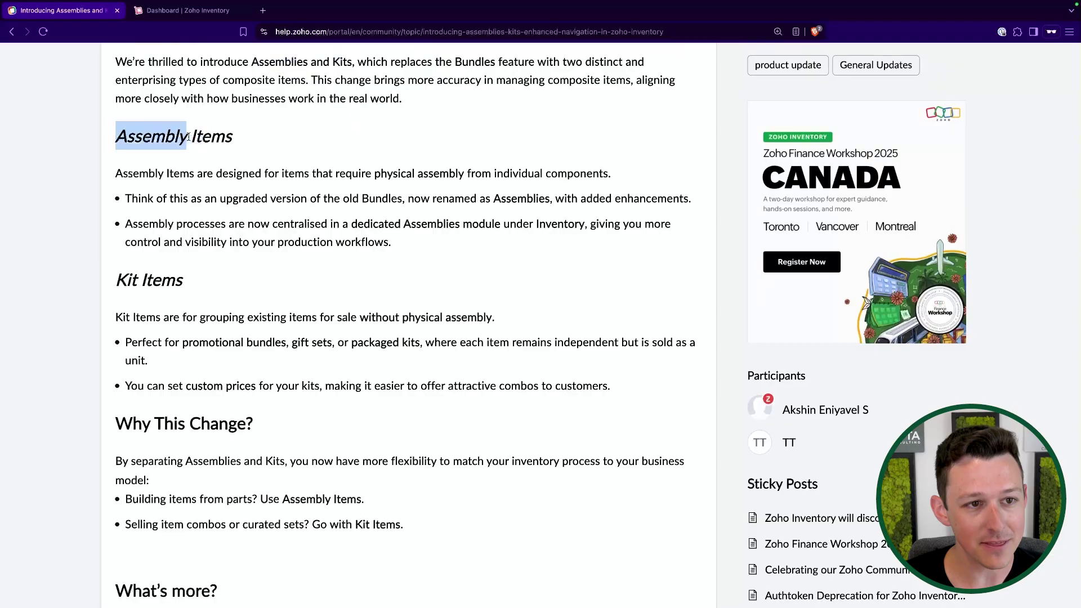
drag(374, 175, 465, 179)
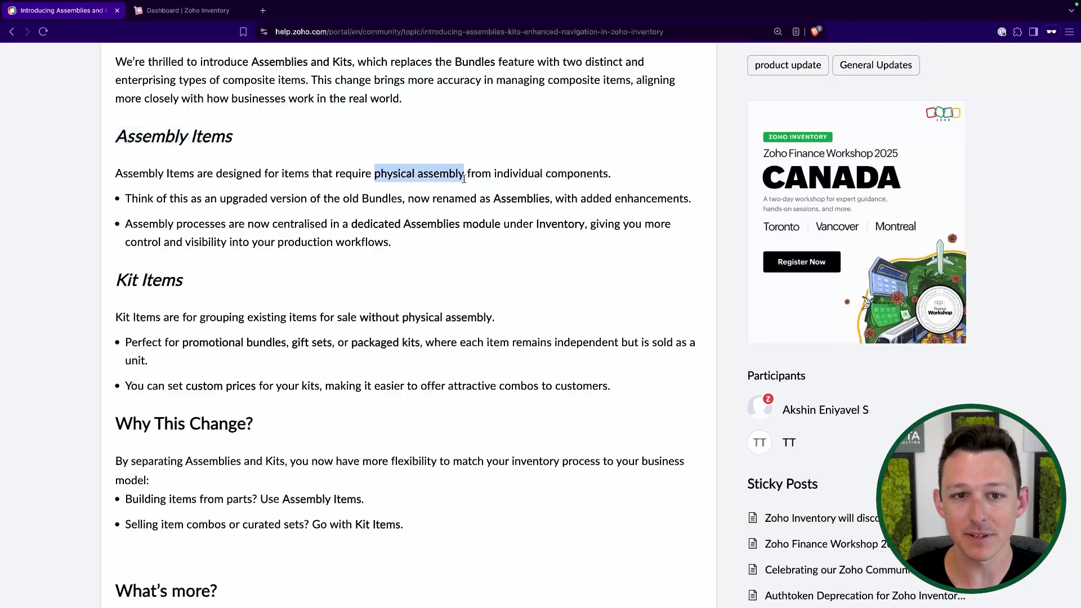
click(464, 179)
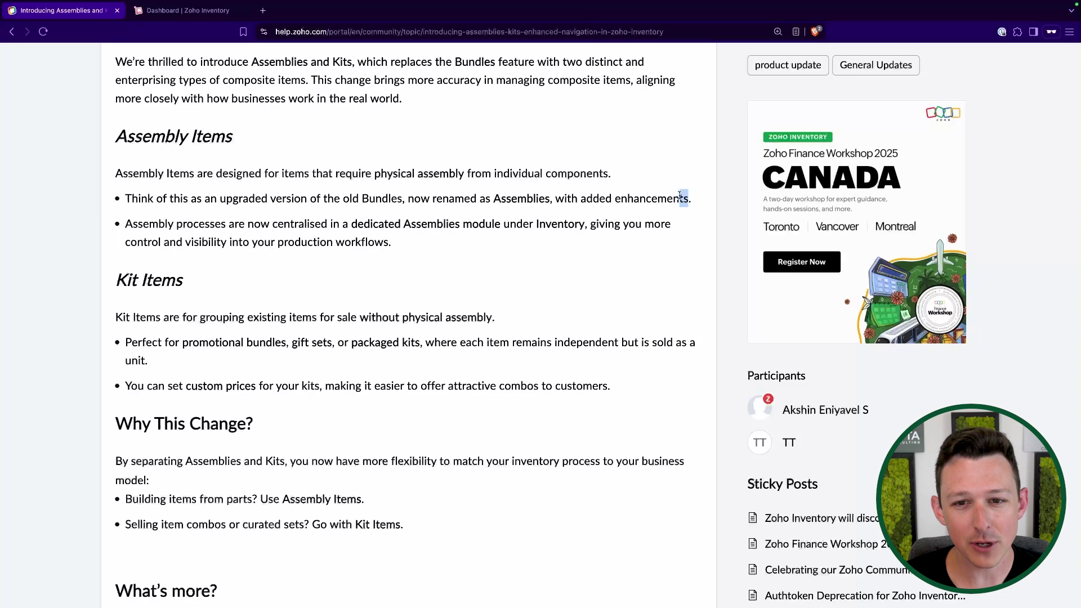
drag(680, 196, 137, 193)
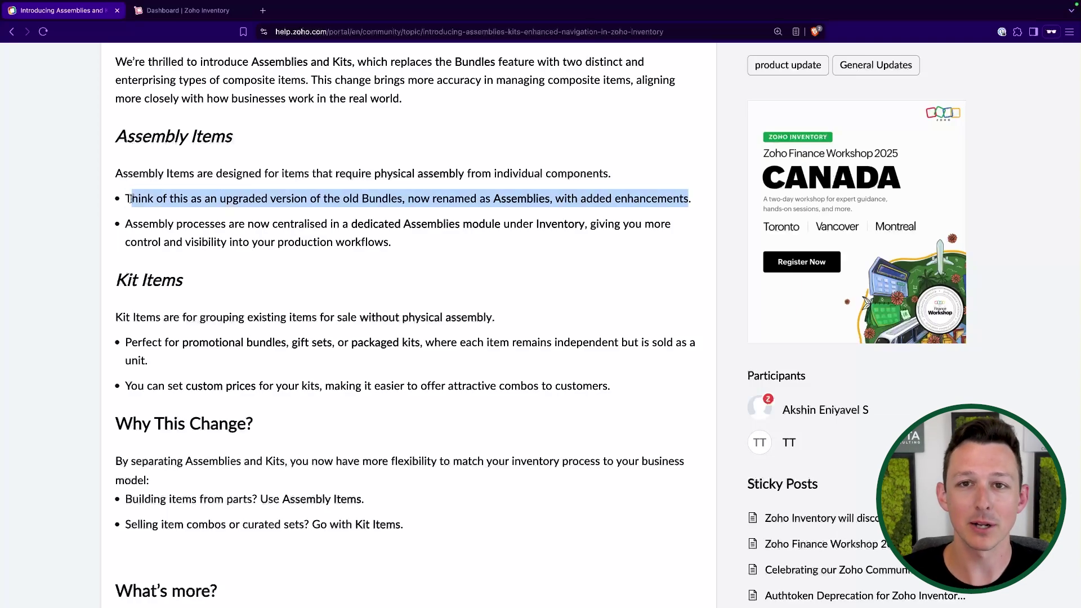
drag(351, 224, 503, 224)
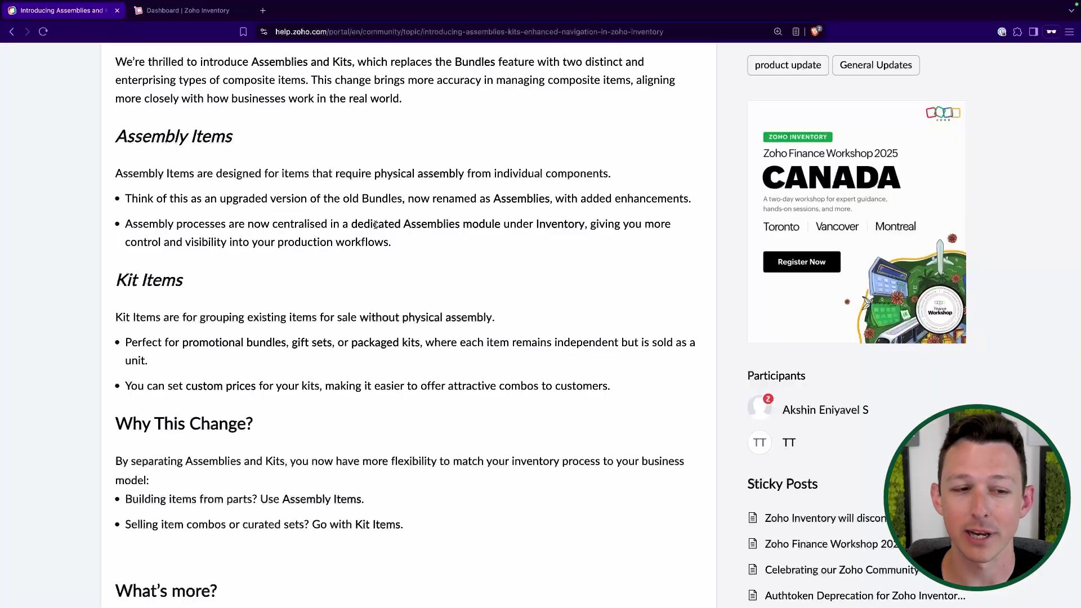
Step: Read the Kit Items section, highlighting the custom kit prices sentence and 'promotional bundles'
scroll(376, 224, down, 3)
scroll(375, 225, down, 2)
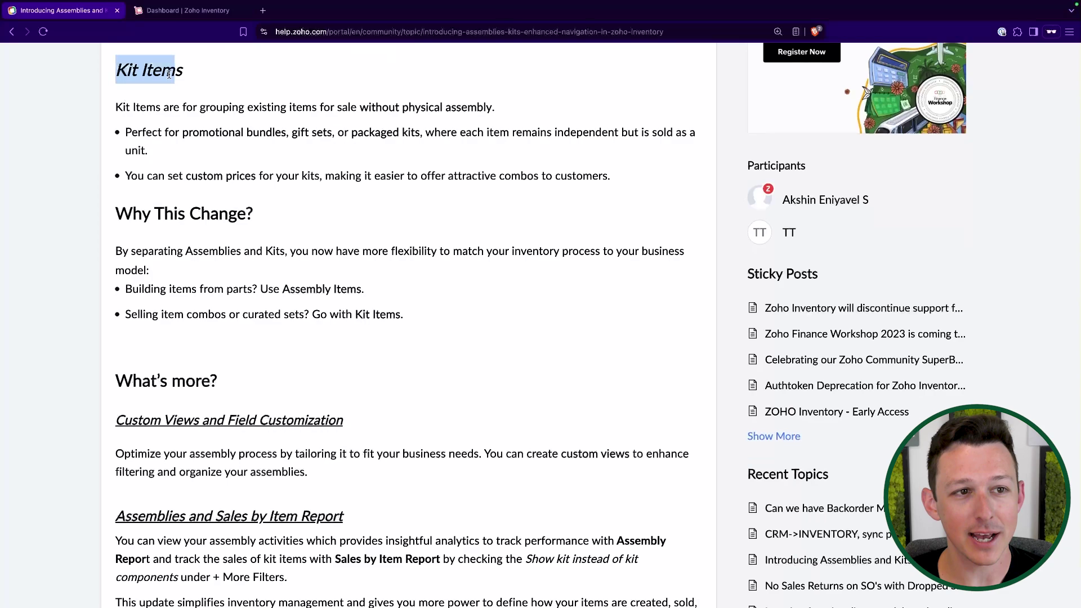
drag(220, 104, 419, 133)
click(301, 123)
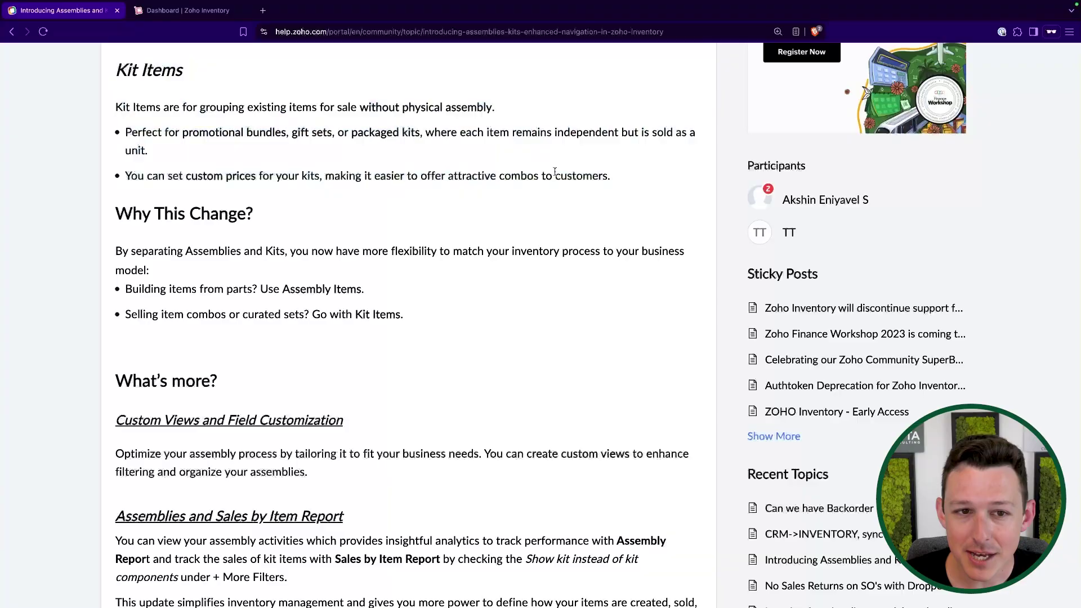
drag(187, 175, 598, 193)
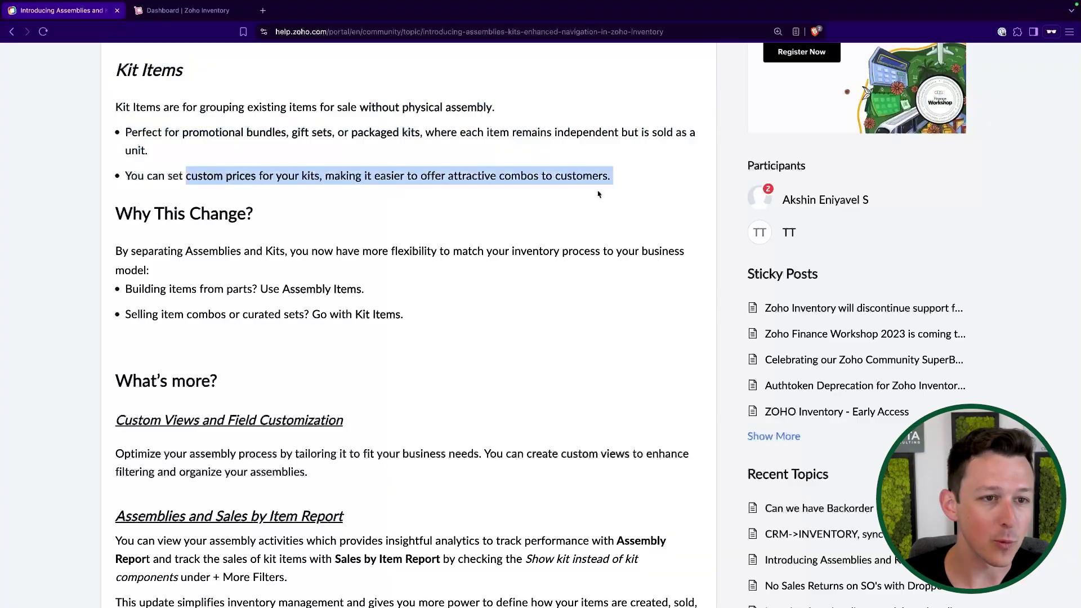
click(618, 194)
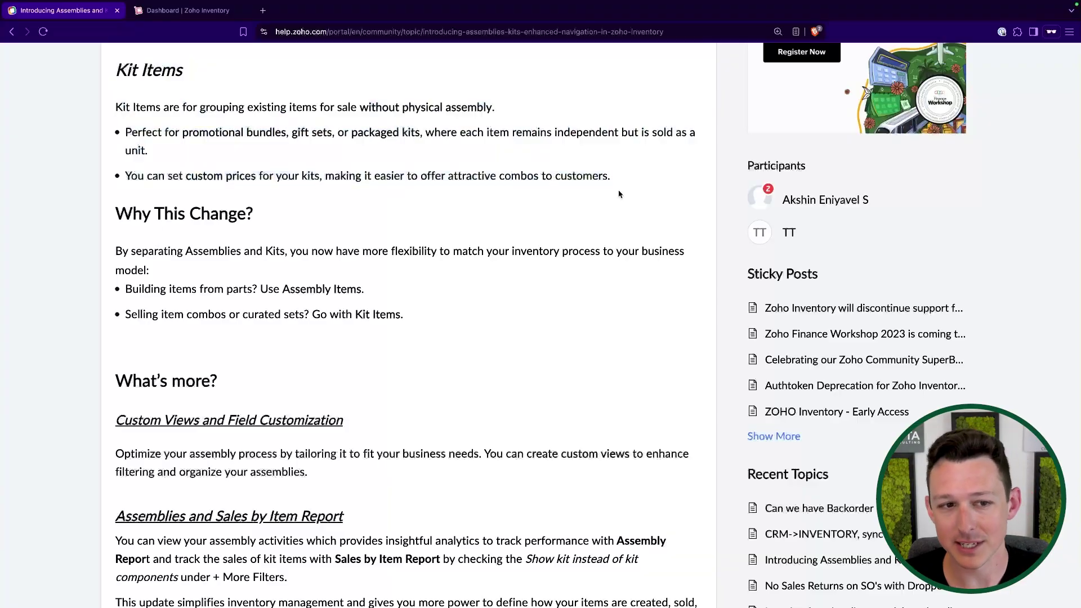
scroll(619, 193, down, 3)
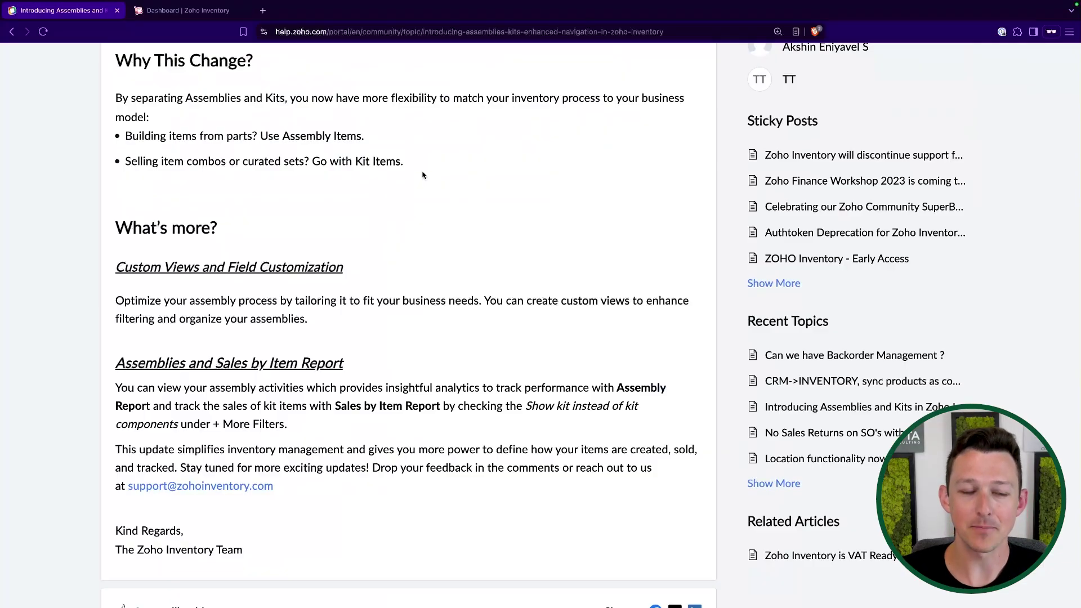
scroll(423, 175, up, 5)
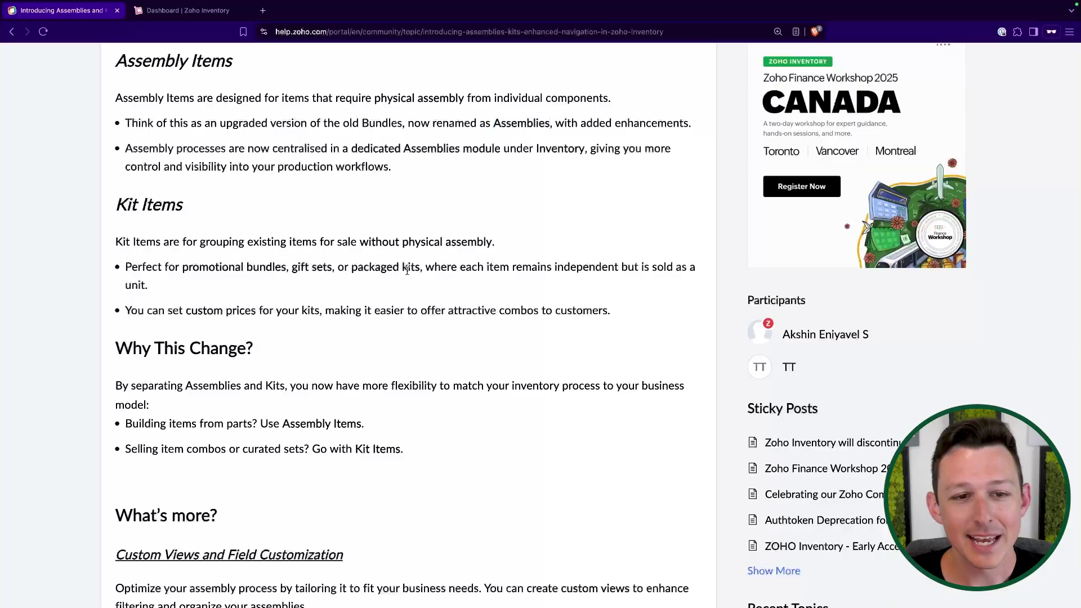
drag(184, 269, 287, 269)
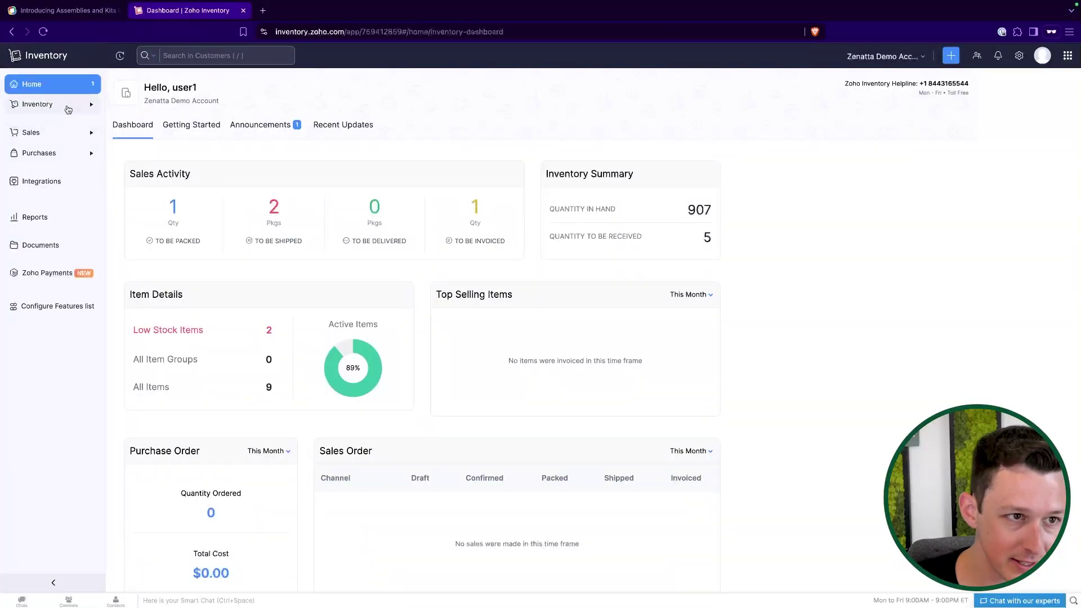
Step: Expand the Inventory modules, then revisit the Kit Items heading in the help article
click(66, 104)
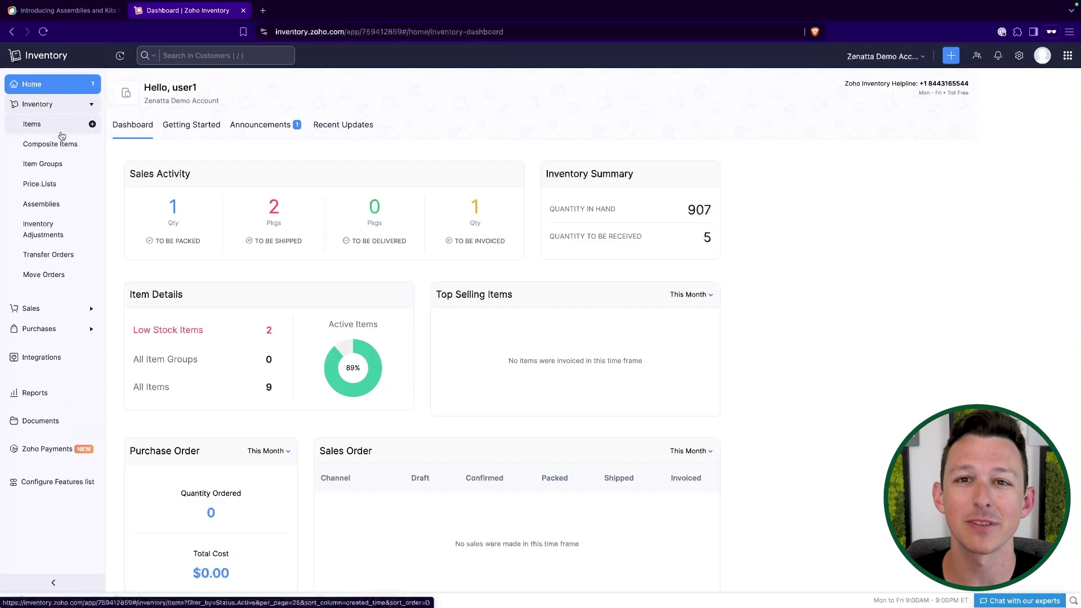
click(62, 10)
scroll(361, 281, down, 3)
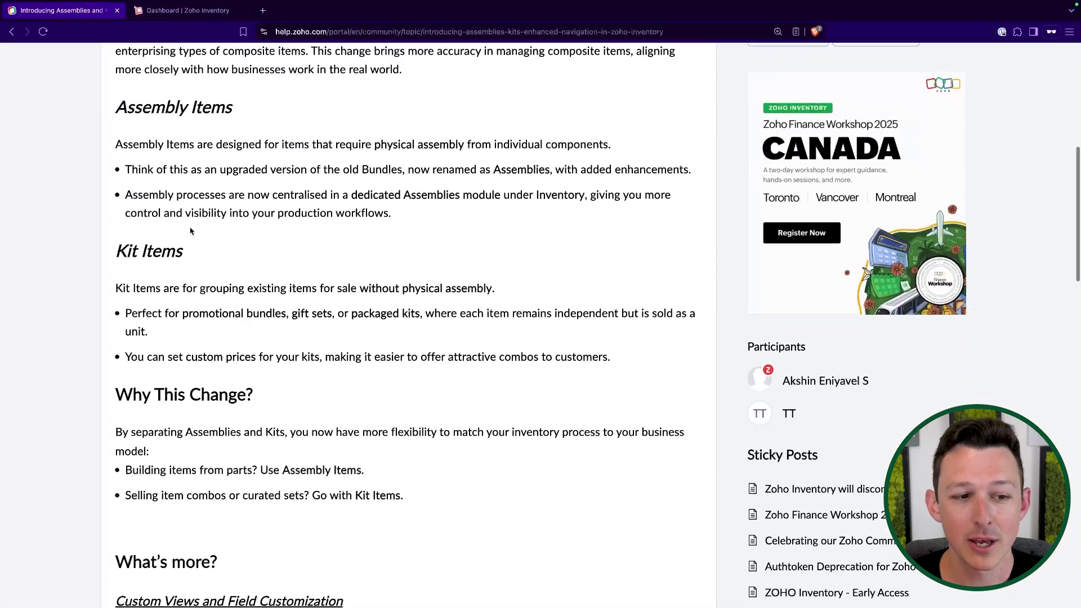
drag(116, 235, 572, 323)
click(576, 328)
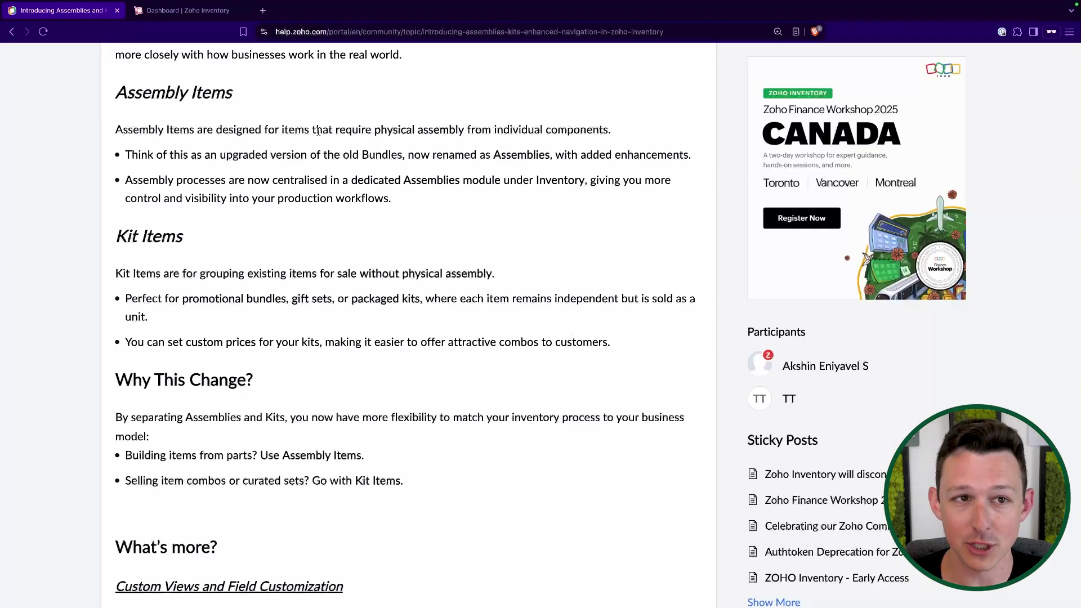
Step: Open Bundled Product from Composite Items and rename it 'Assembled Product'
click(207, 11)
click(48, 124)
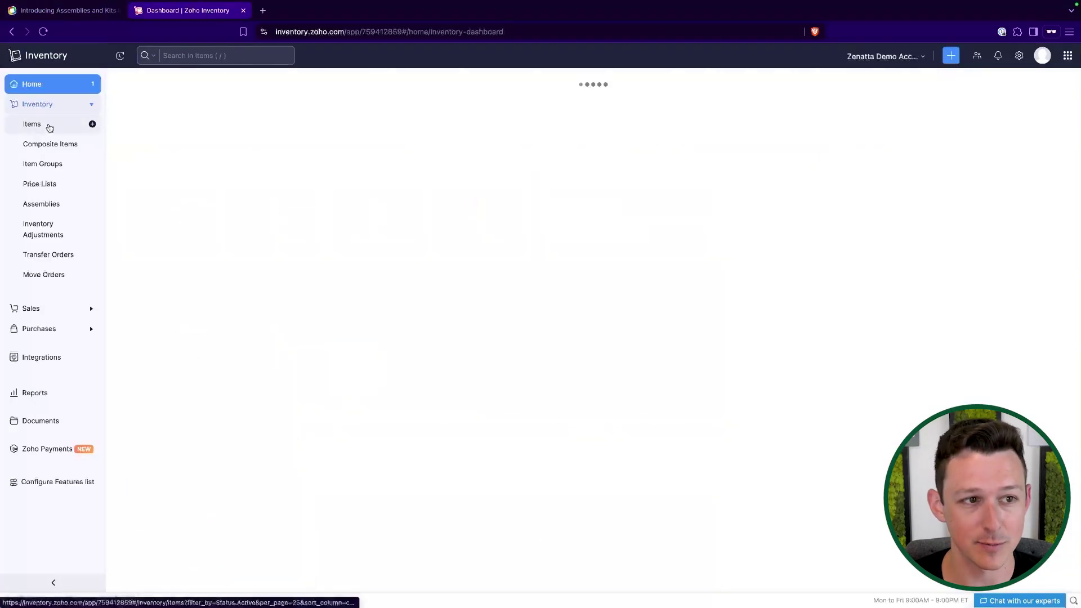
click(49, 144)
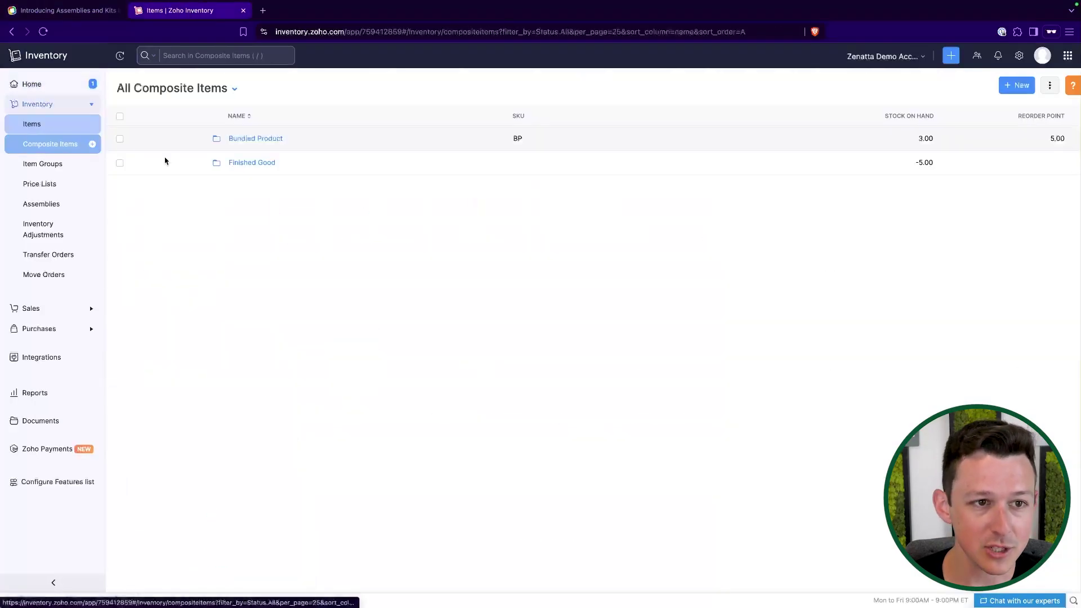
click(256, 138)
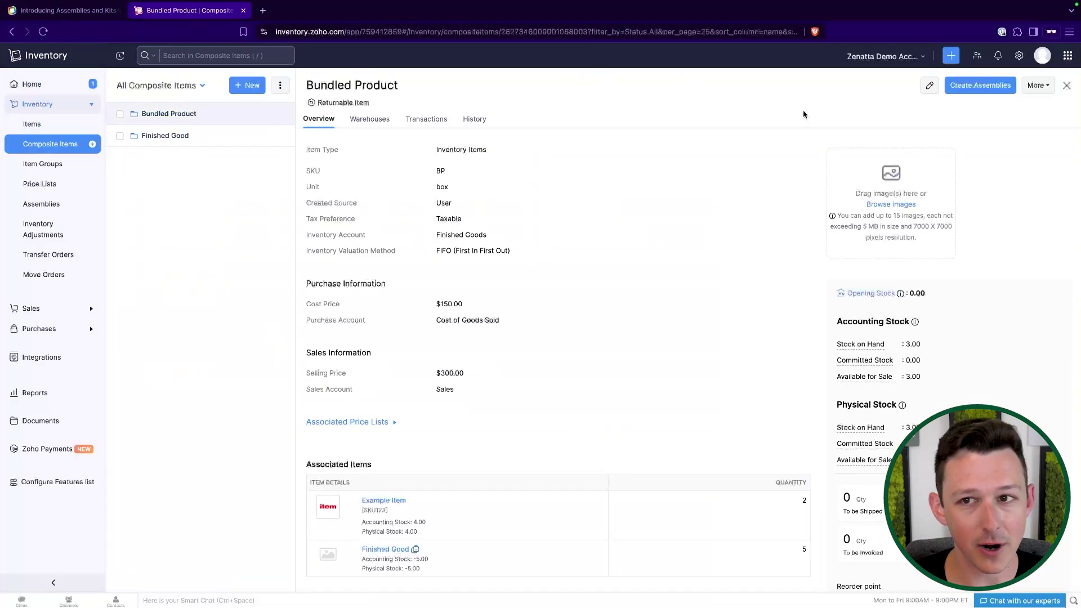
click(929, 85)
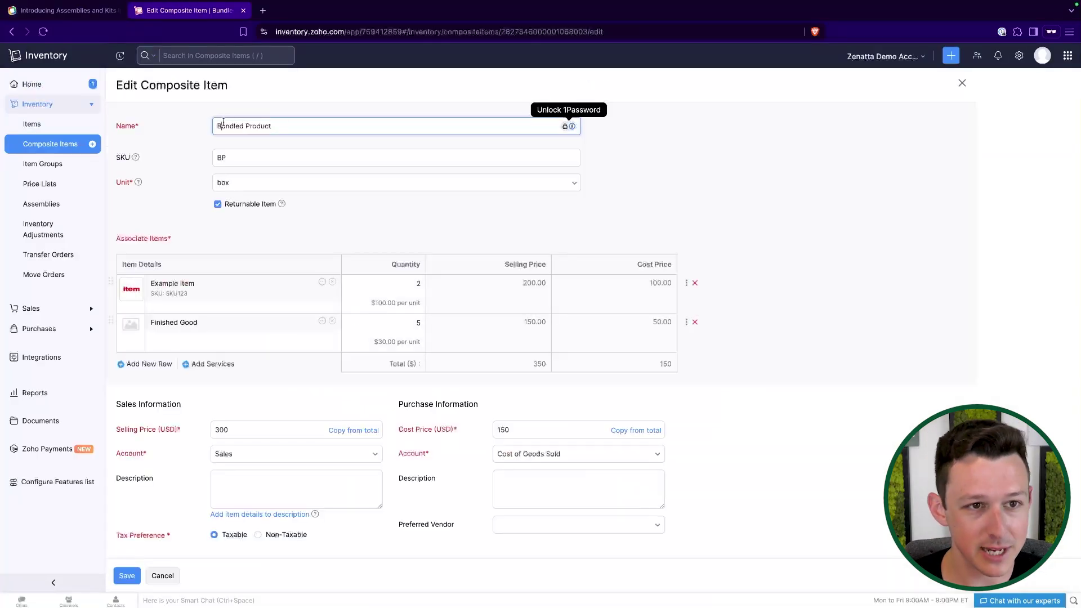
text(Ass)
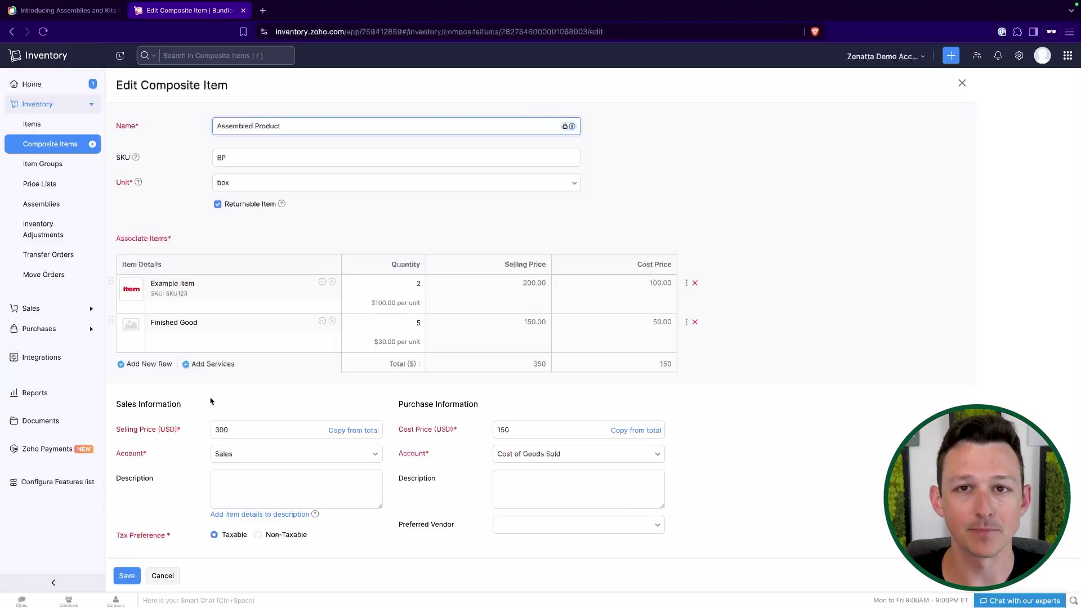
text(embled)
click(371, 88)
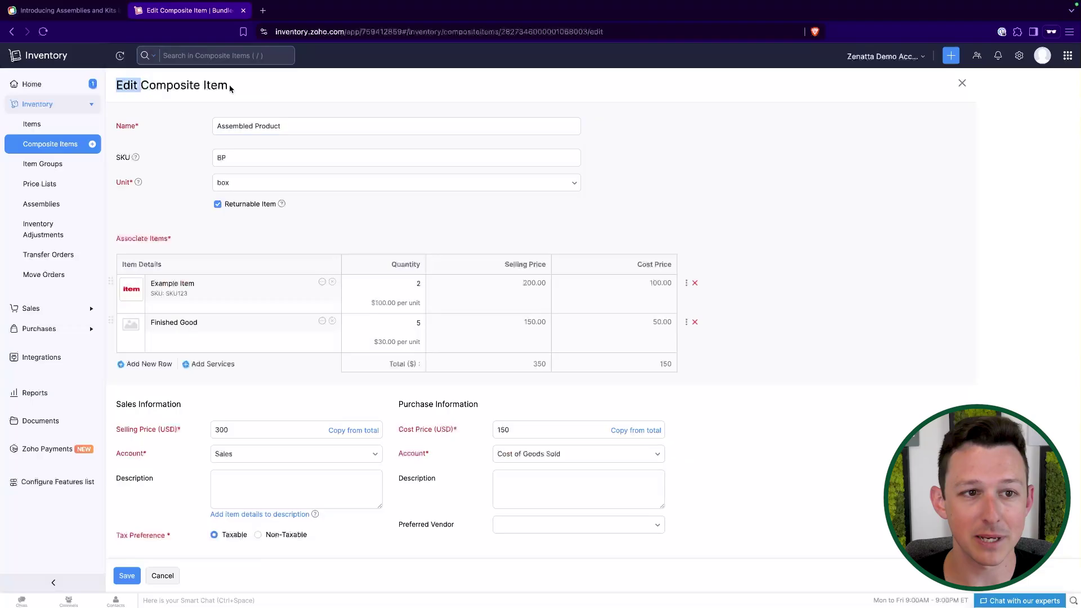
triple_click(334, 129)
click(355, 97)
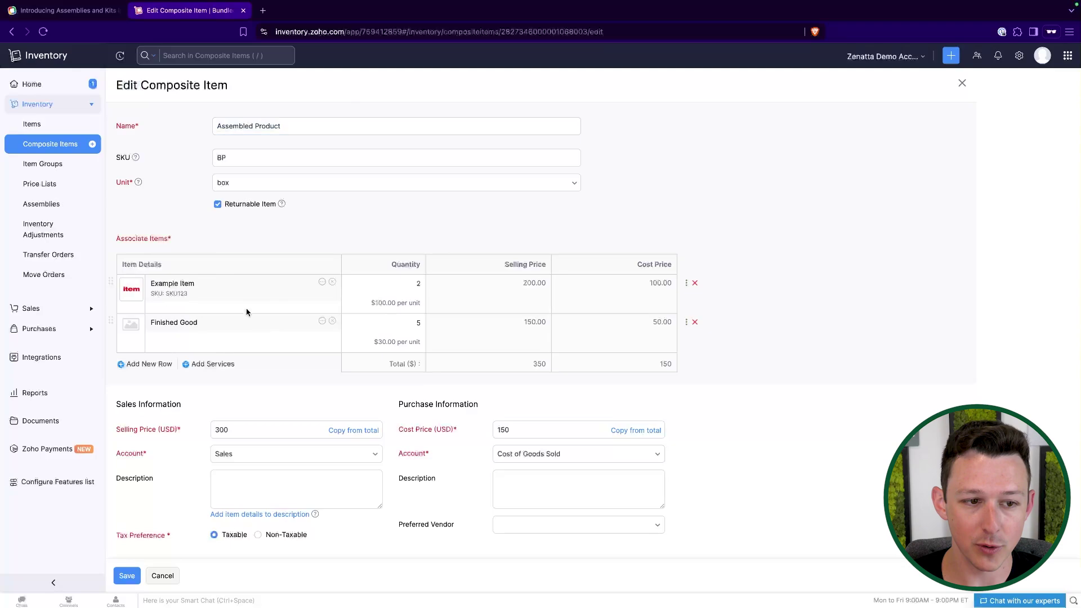
Step: Add an Associated Services row and start a new service item for it
click(220, 365)
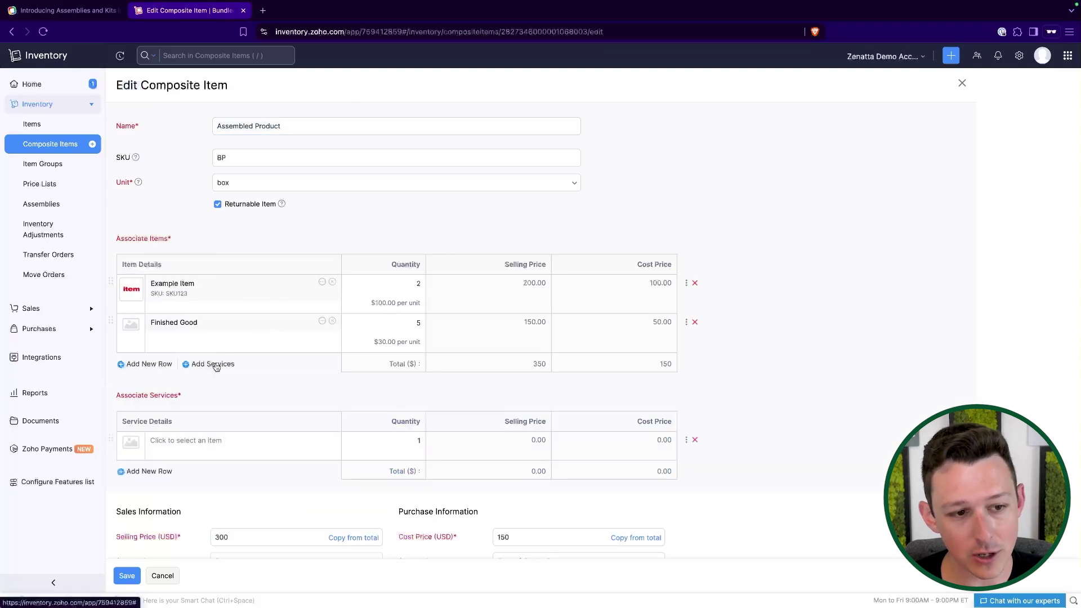
scroll(279, 406, down, 1)
click(225, 427)
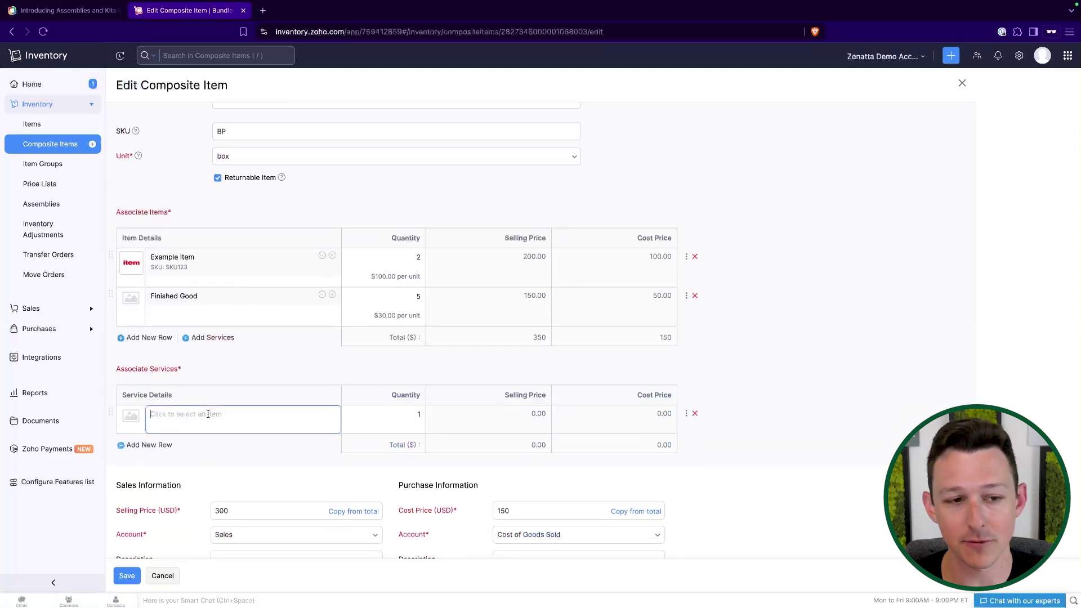
click(189, 495)
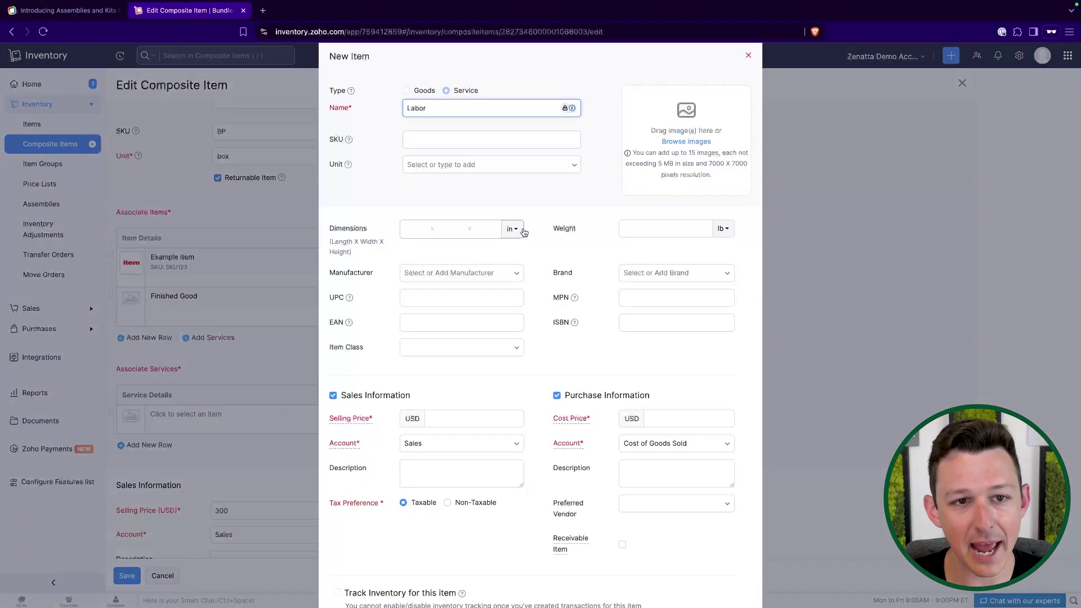
Step: Save the Labor service costing 20, not sold, with Cost of Goods Sold as purchase account
scroll(566, 276, down, 2)
click(366, 322)
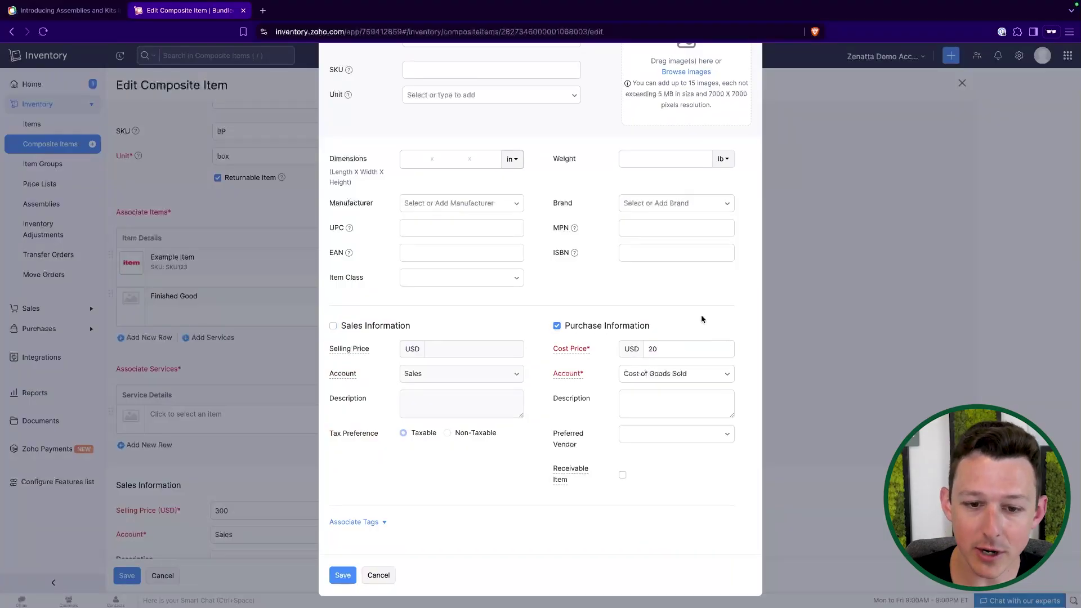
click(683, 368)
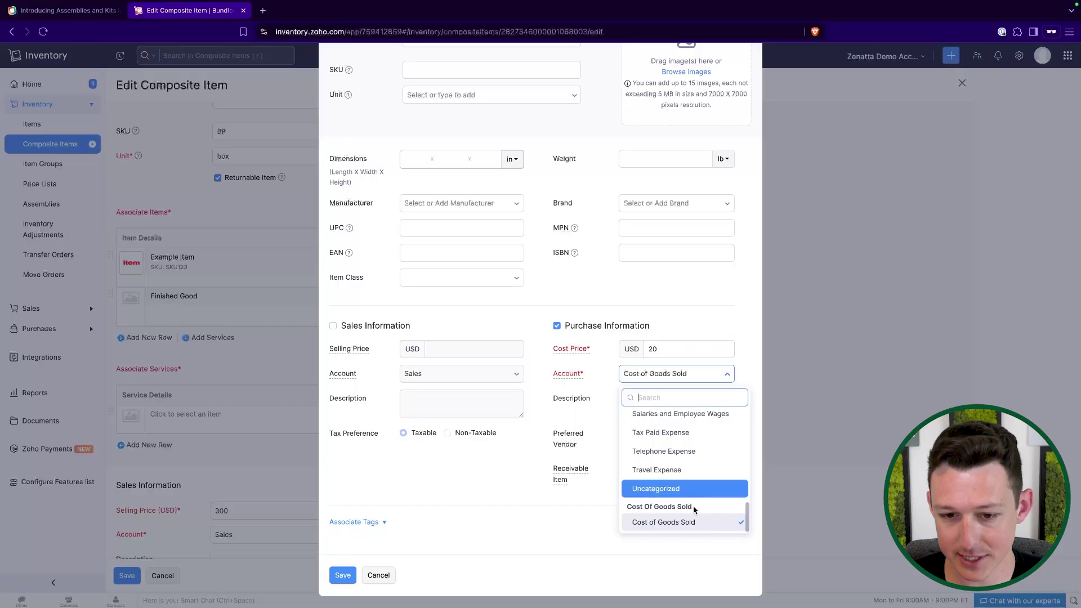
scroll(681, 507, up, 1)
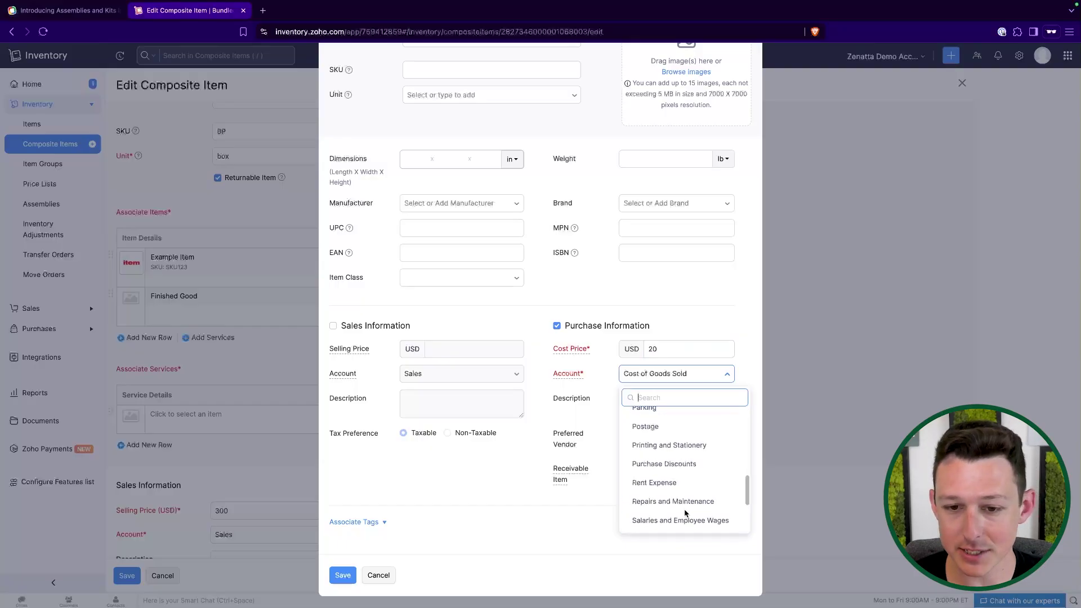
scroll(685, 495, up, 10)
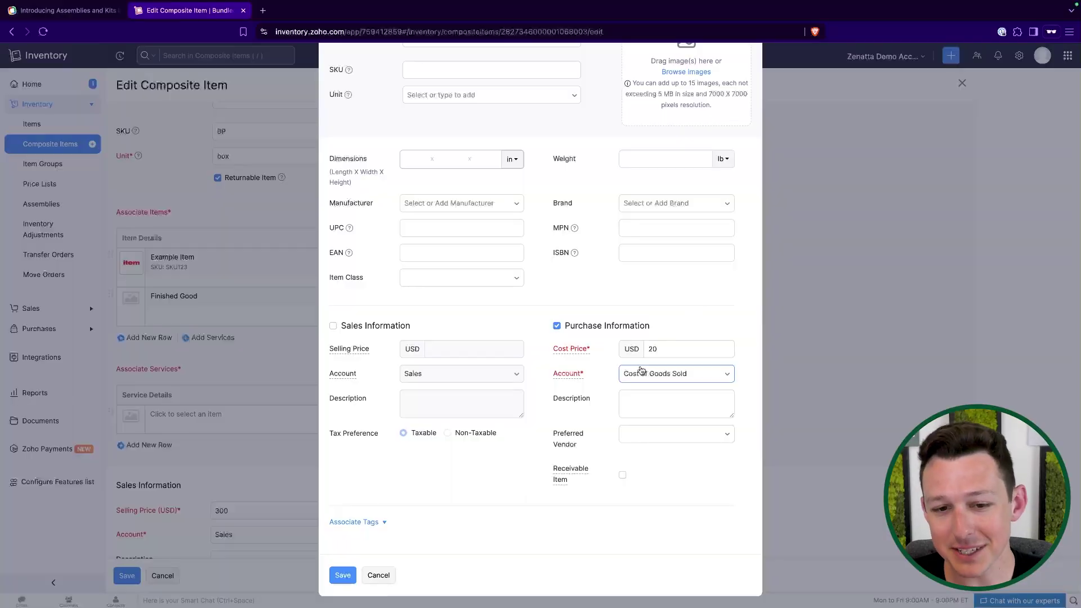
scroll(642, 370, up, 2)
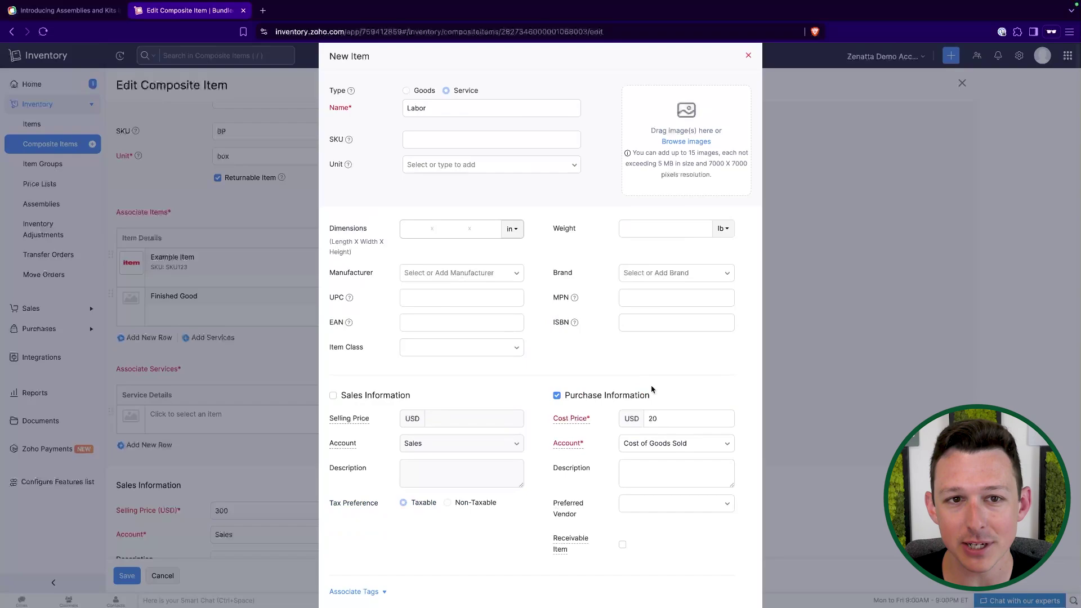
scroll(436, 540, down, 2)
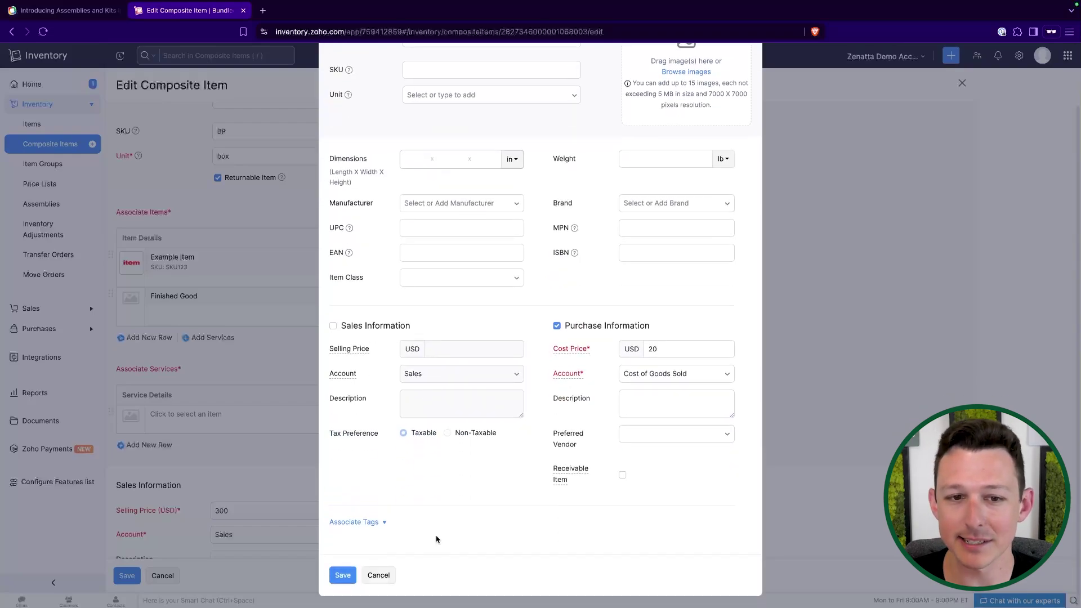
click(341, 571)
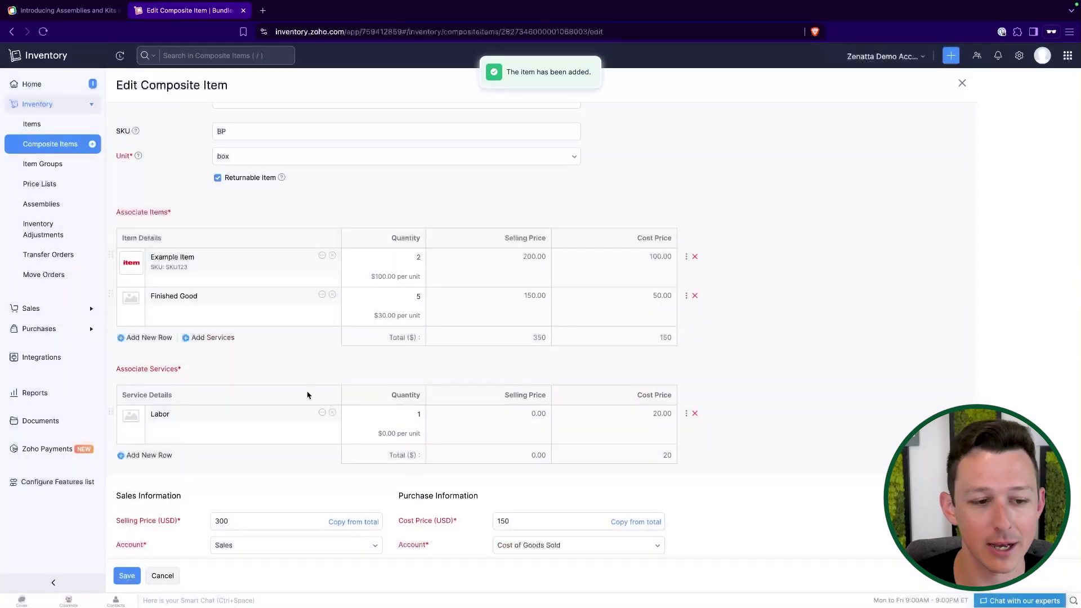
Step: Copy the components' total into Cost Price (150 to 170) and save Assembled Product
scroll(302, 362, down, 5)
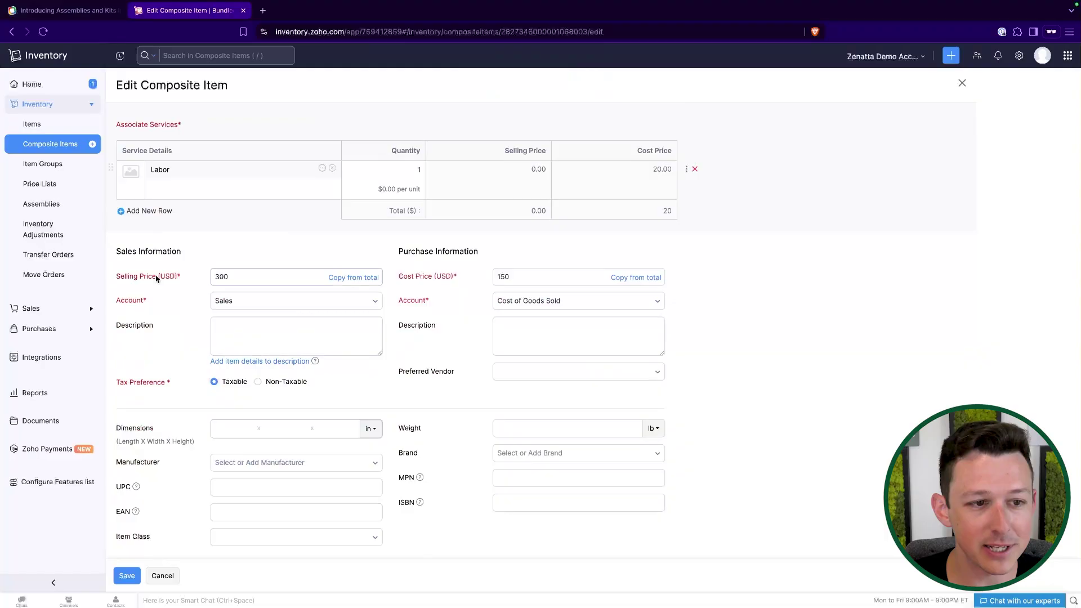
click(639, 278)
scroll(743, 280, up, 3)
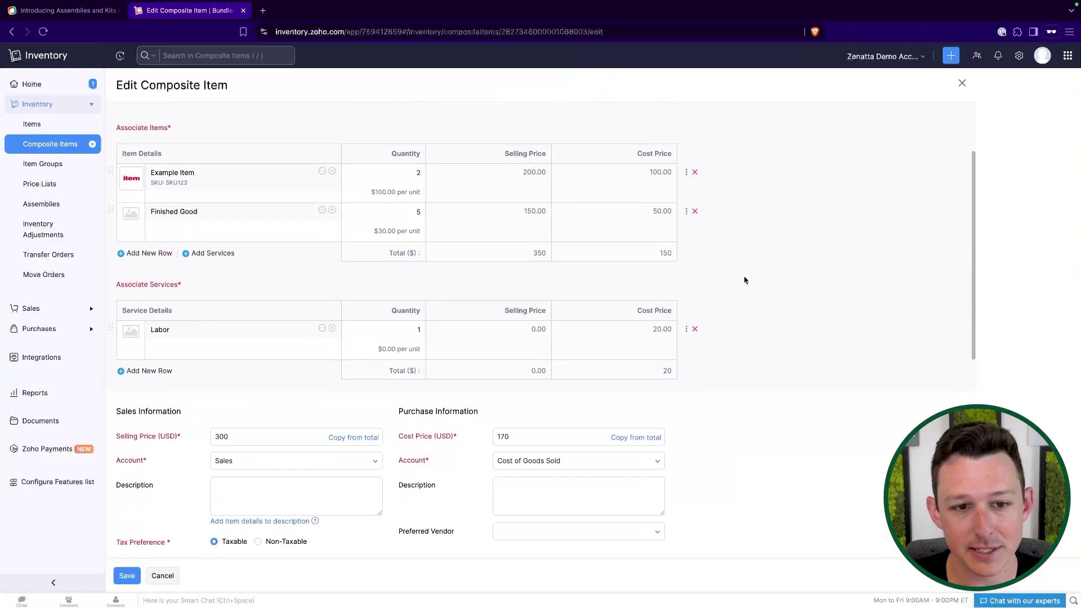
scroll(744, 279, up, 2)
scroll(249, 391, down, 2)
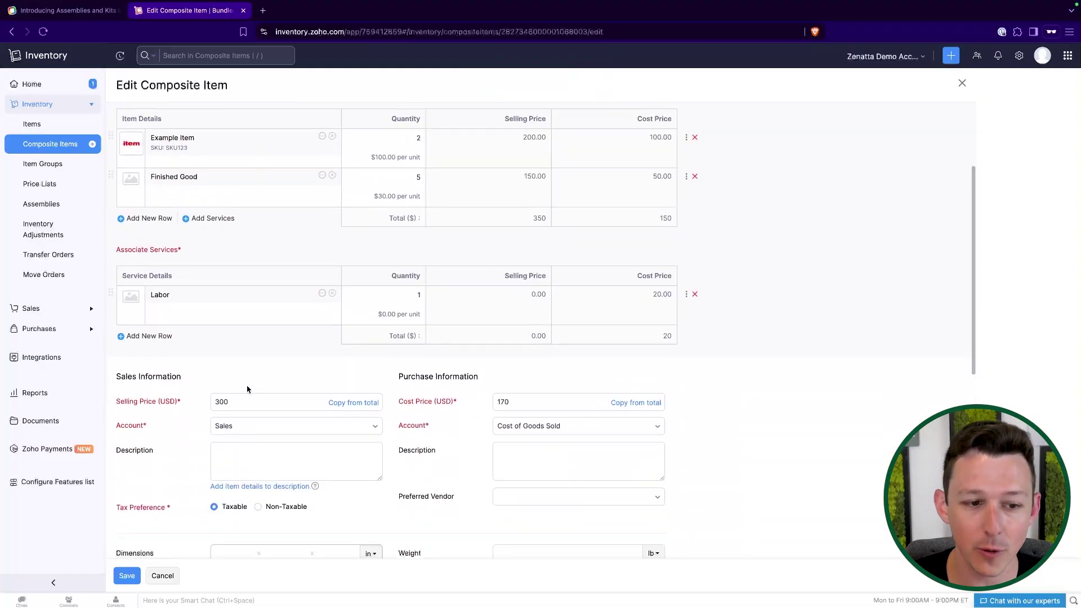
scroll(299, 400, down, 10)
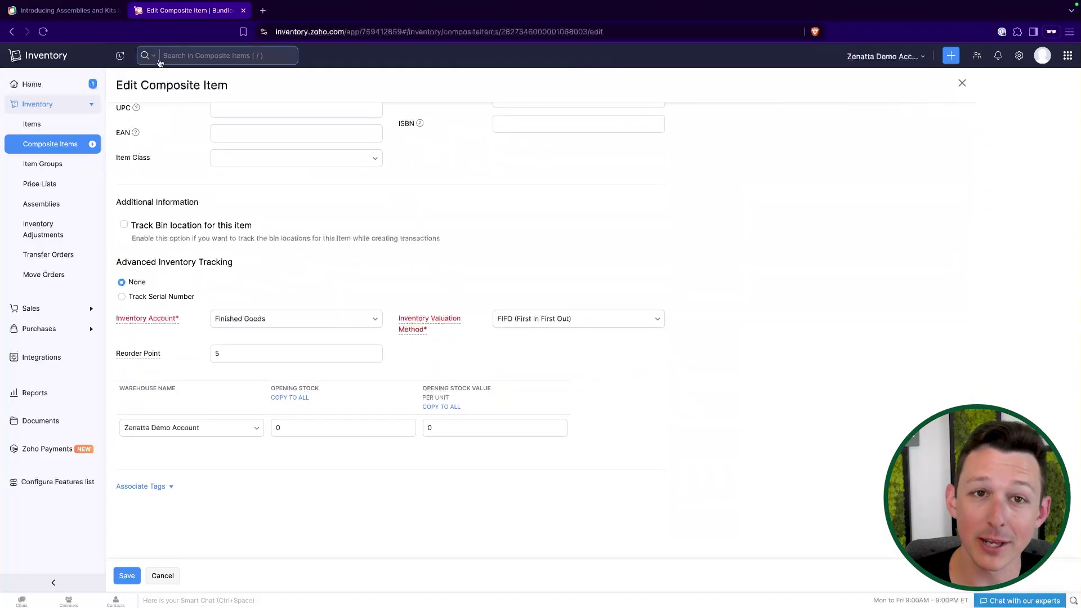
click(62, 10)
click(217, 13)
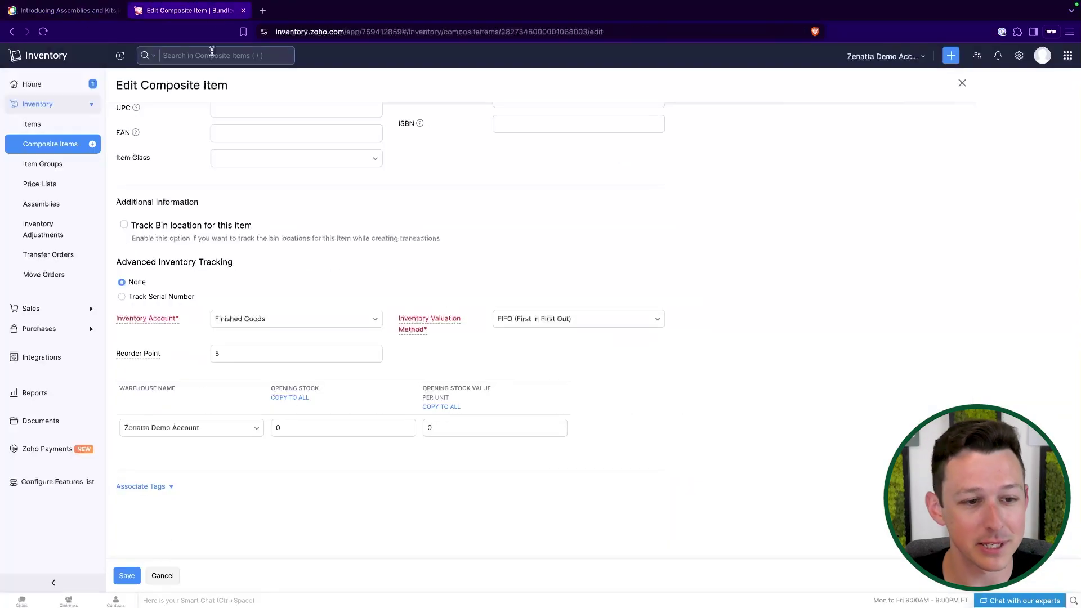
click(126, 576)
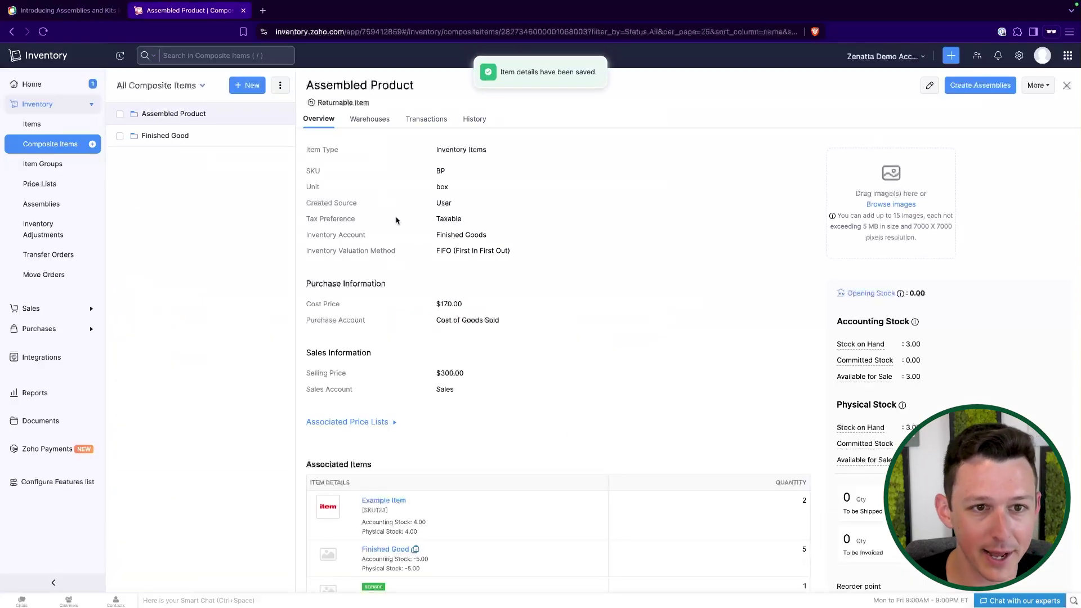
click(57, 206)
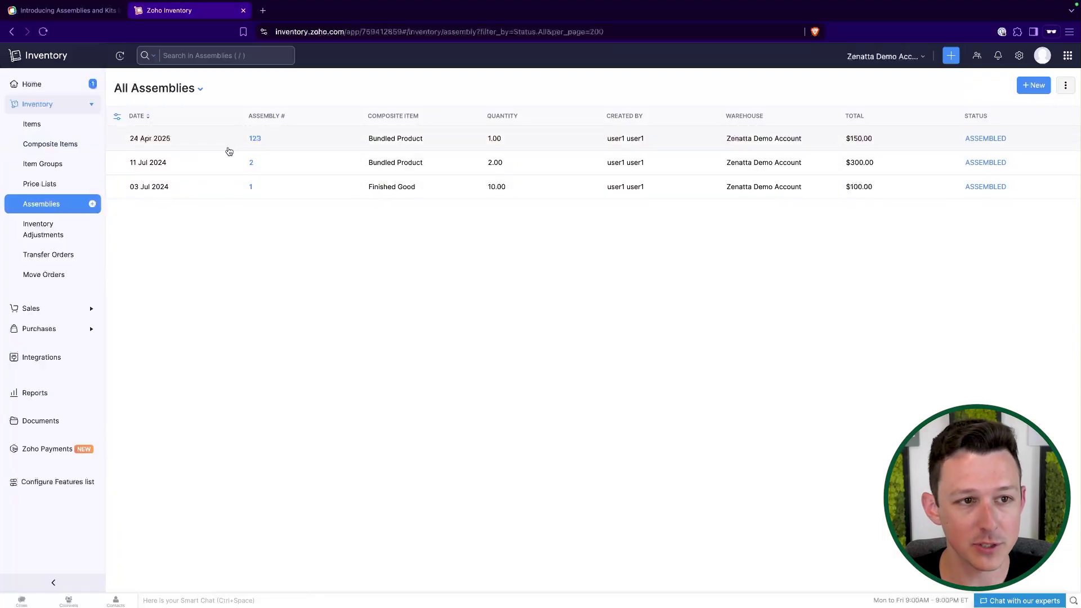
click(59, 145)
click(265, 140)
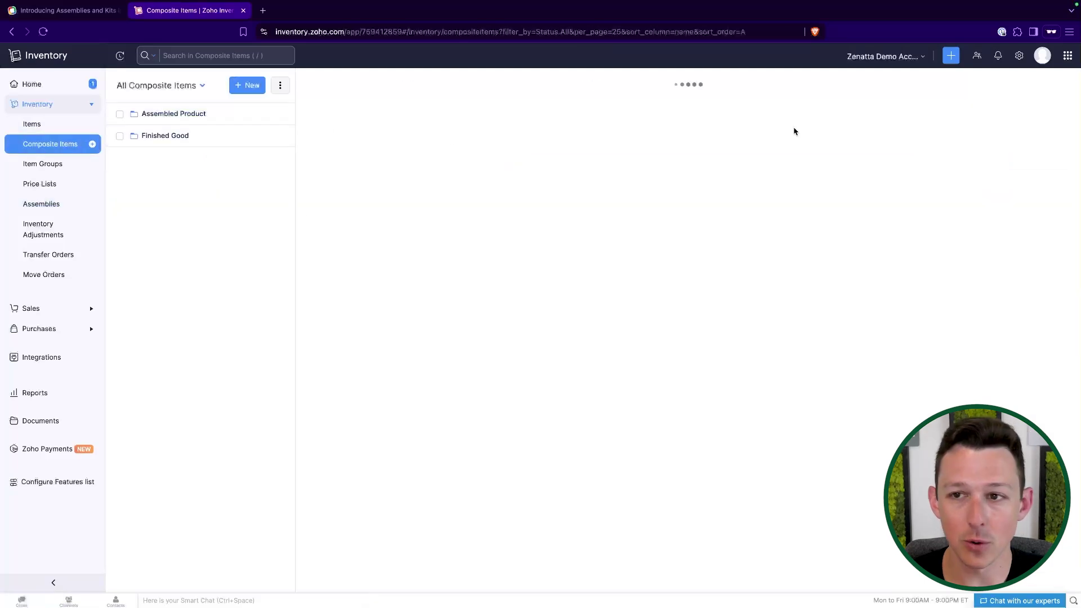
click(1036, 86)
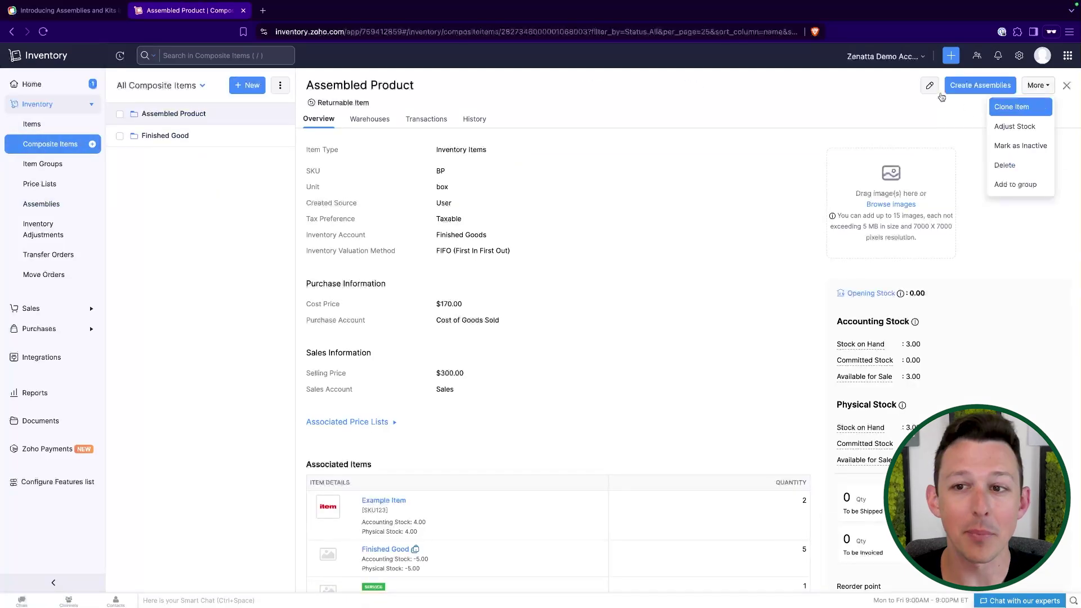
click(842, 112)
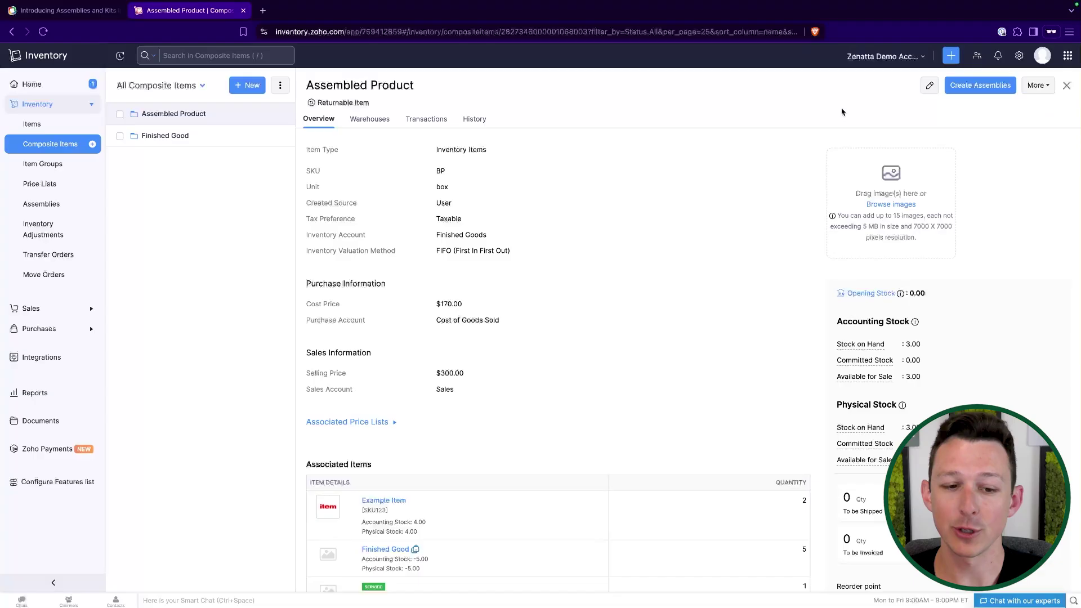
Step: Select text on the Assembled Product page, then clear the selection
scroll(609, 414, down, 3)
drag(304, 304, 593, 454)
click(590, 255)
scroll(590, 254, up, 3)
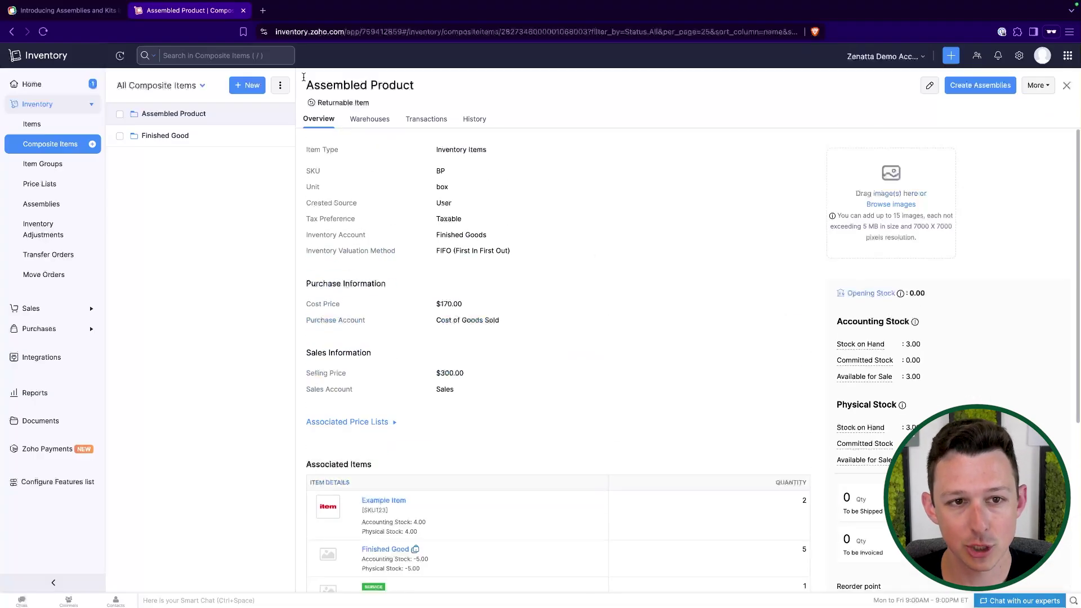
drag(306, 83, 485, 84)
click(485, 84)
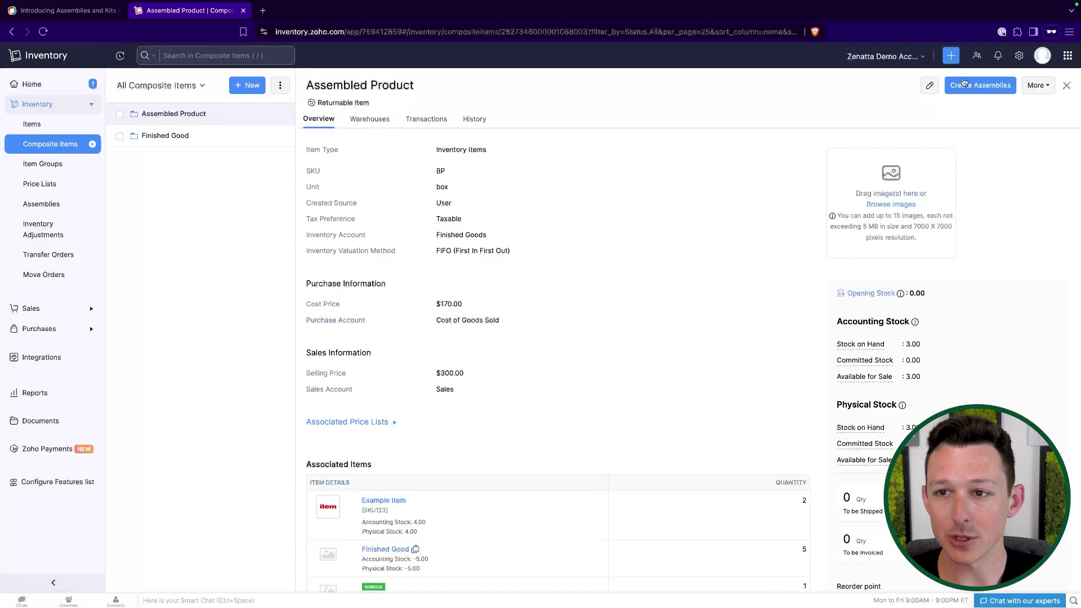
Step: Draft an Assembled Product assembly of 10 units, then abandon it for the Assemblies list
click(981, 89)
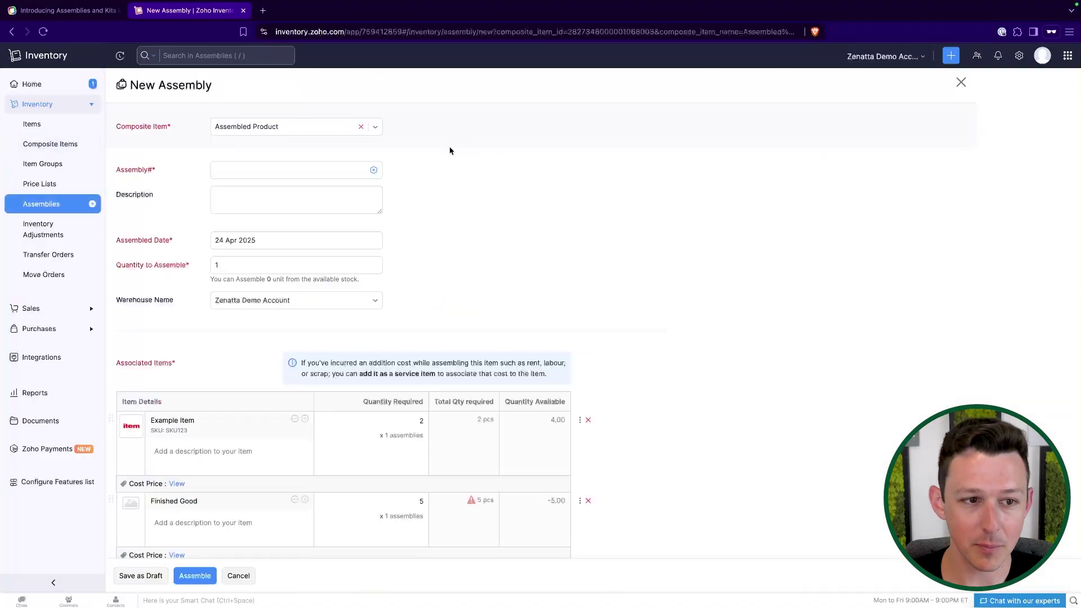
scroll(450, 150, down, 3)
click(302, 136)
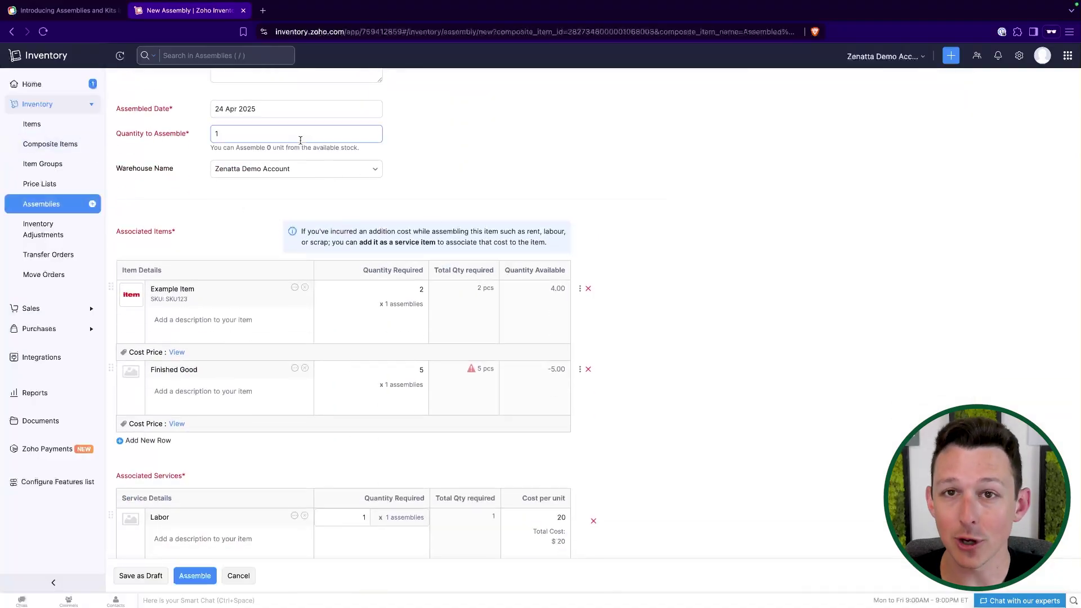
scroll(281, 270, up, 3)
text(0-)
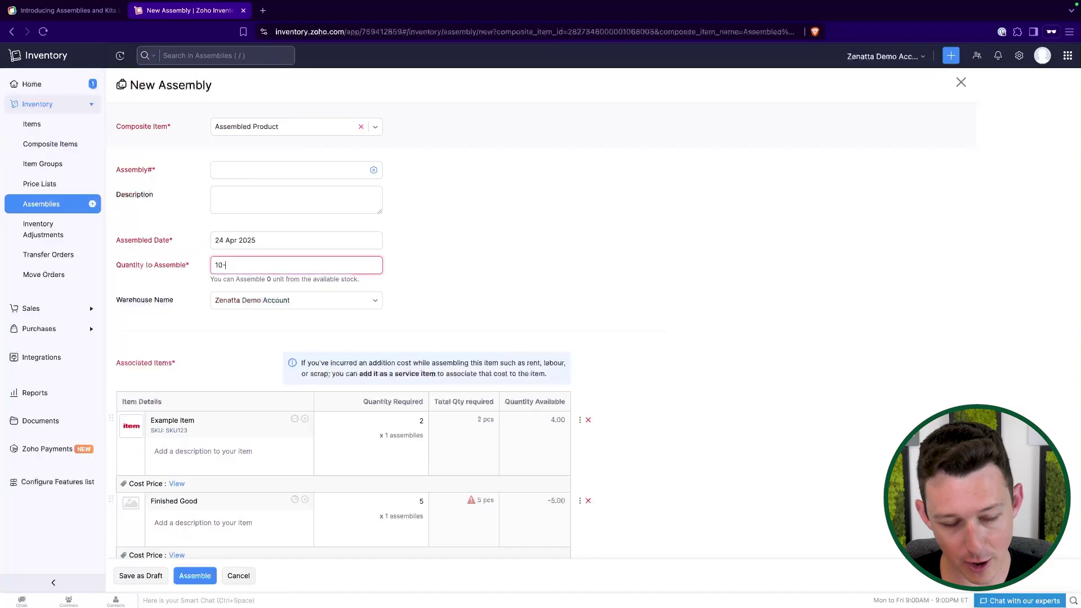
click(584, 280)
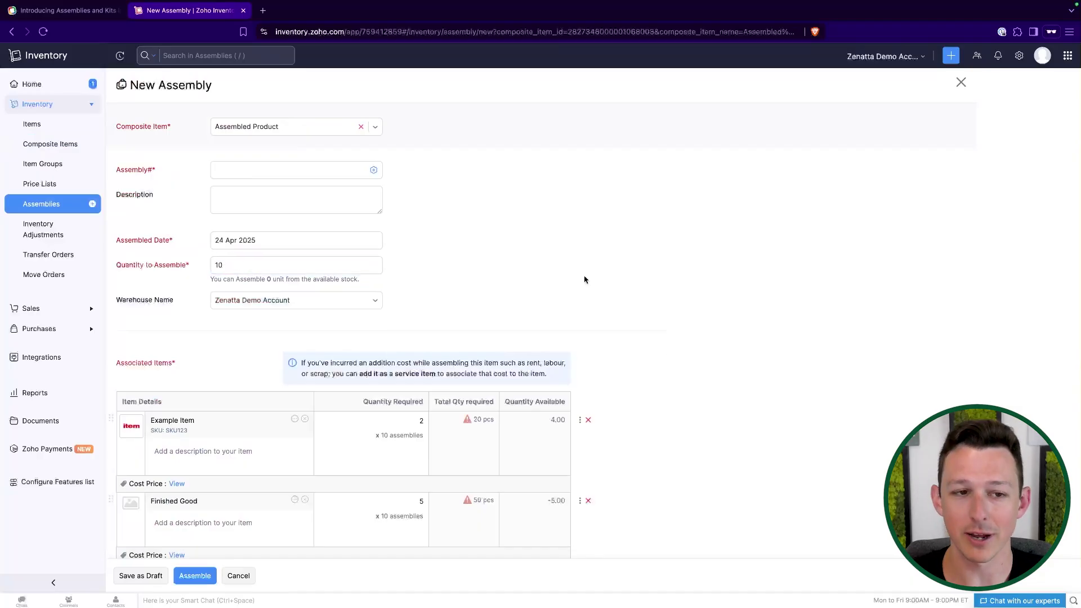
scroll(585, 280, down, 3)
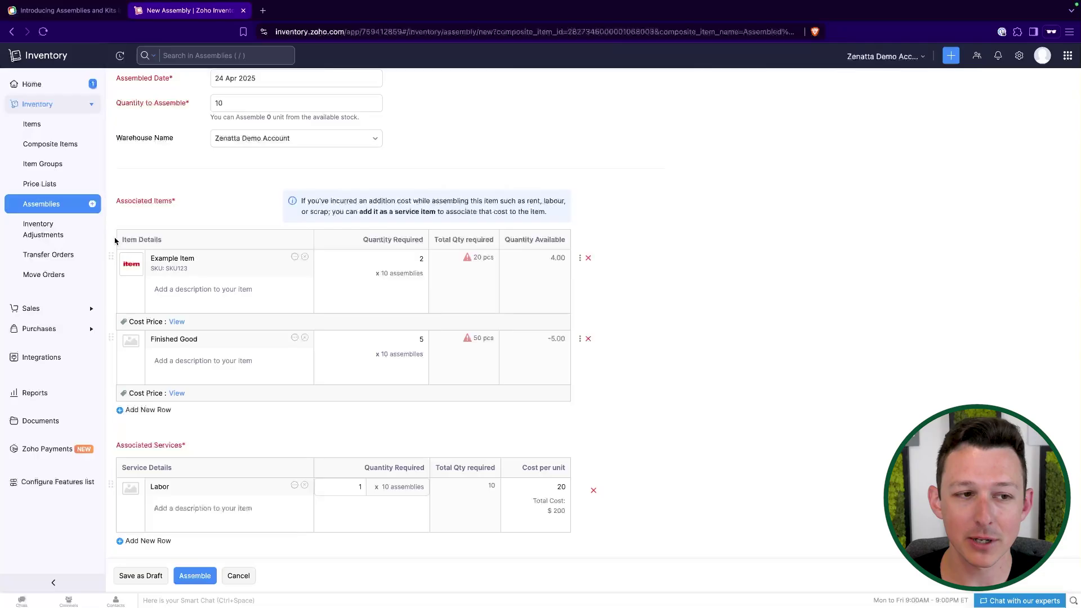
click(47, 205)
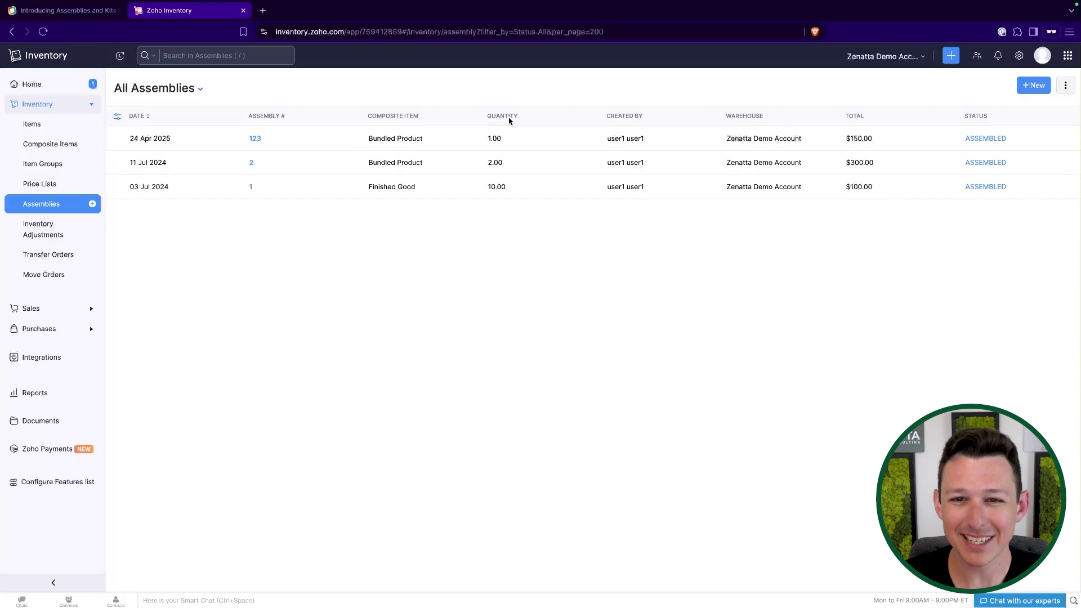
Step: View Draft, Assembled, then All assemblies, and open the Assembled Product composite item
click(195, 88)
click(177, 128)
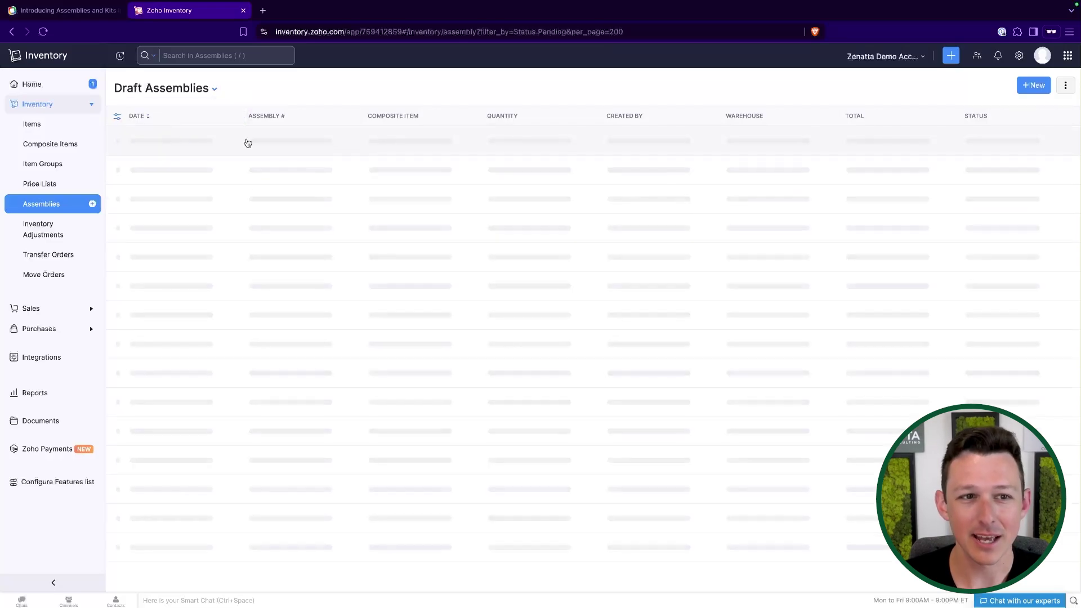
click(194, 90)
click(180, 148)
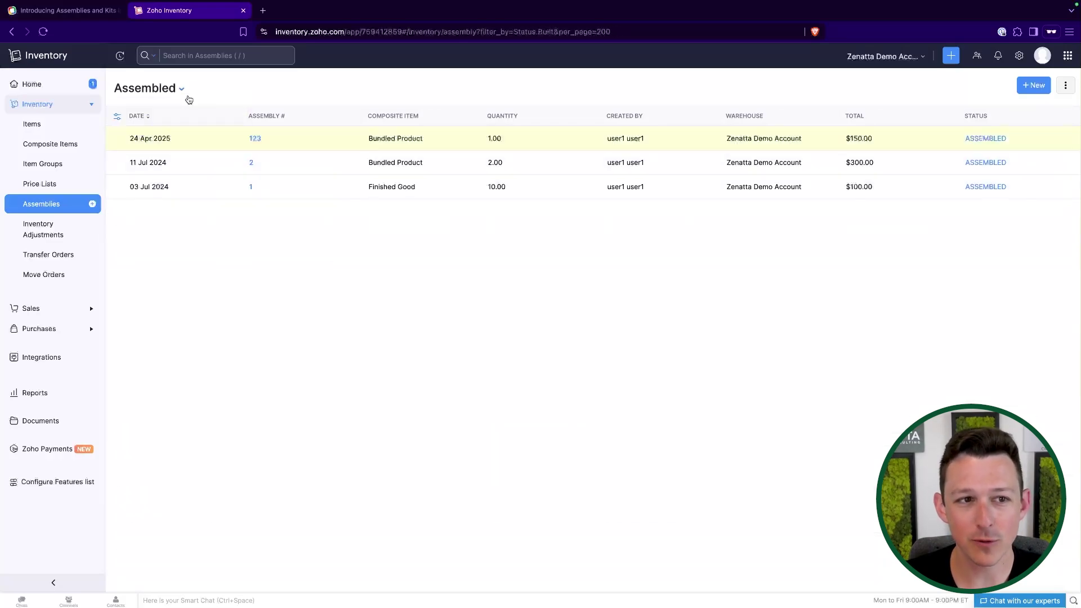
click(181, 93)
click(174, 108)
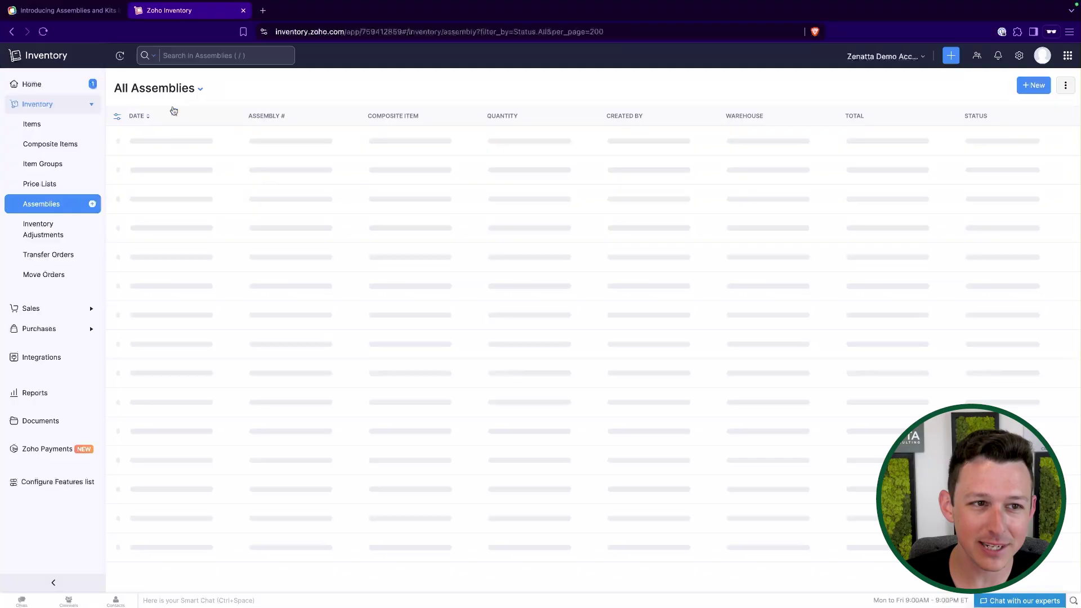
click(56, 145)
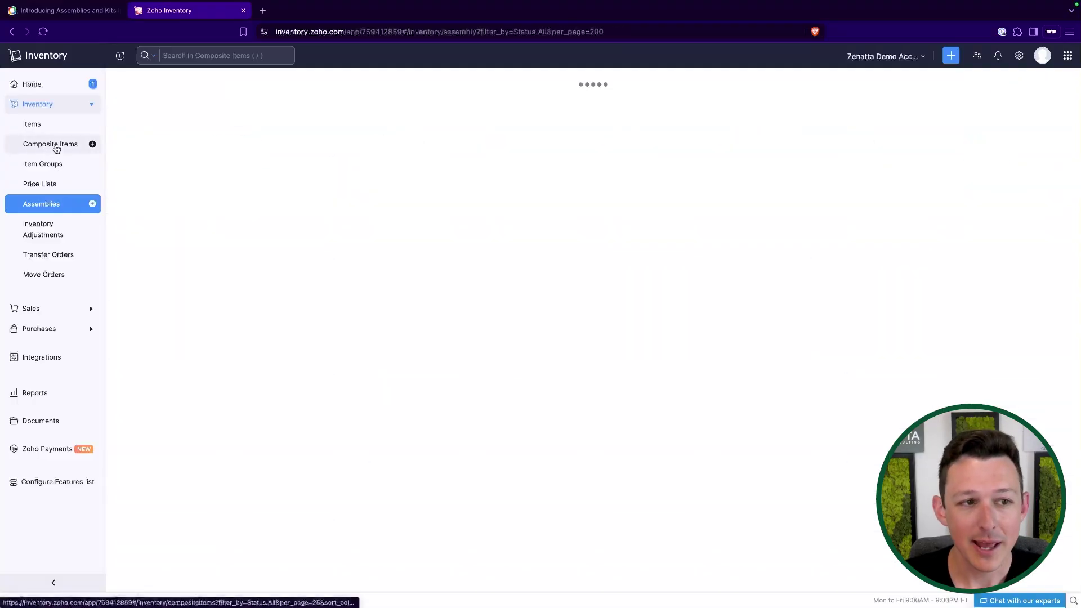
click(252, 140)
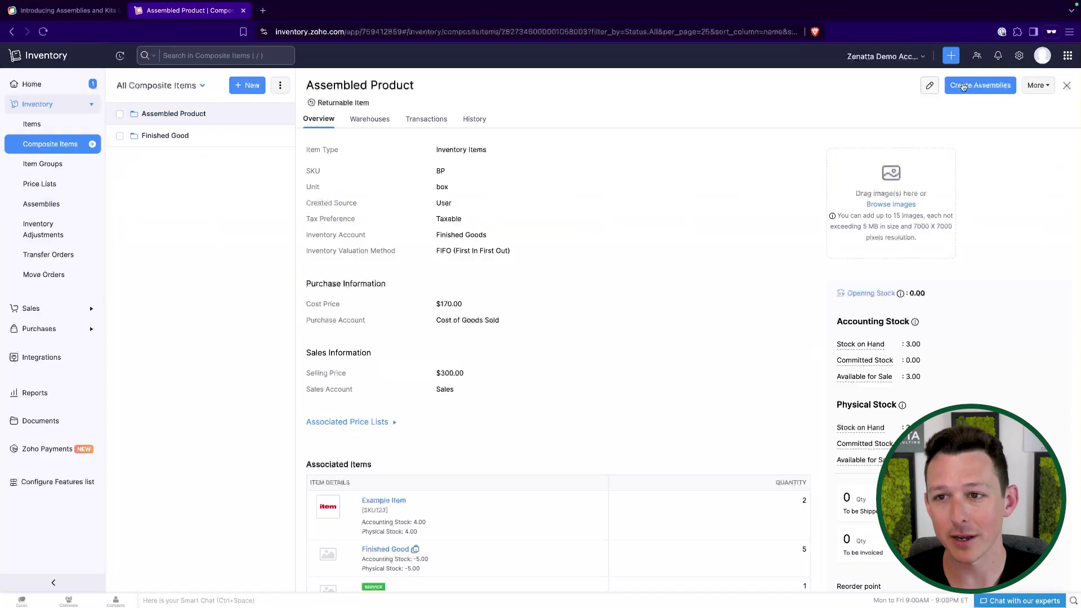
Step: Start a new Assembled Product assembly, keeping auto-numbering so it becomes BUN-00001
click(980, 85)
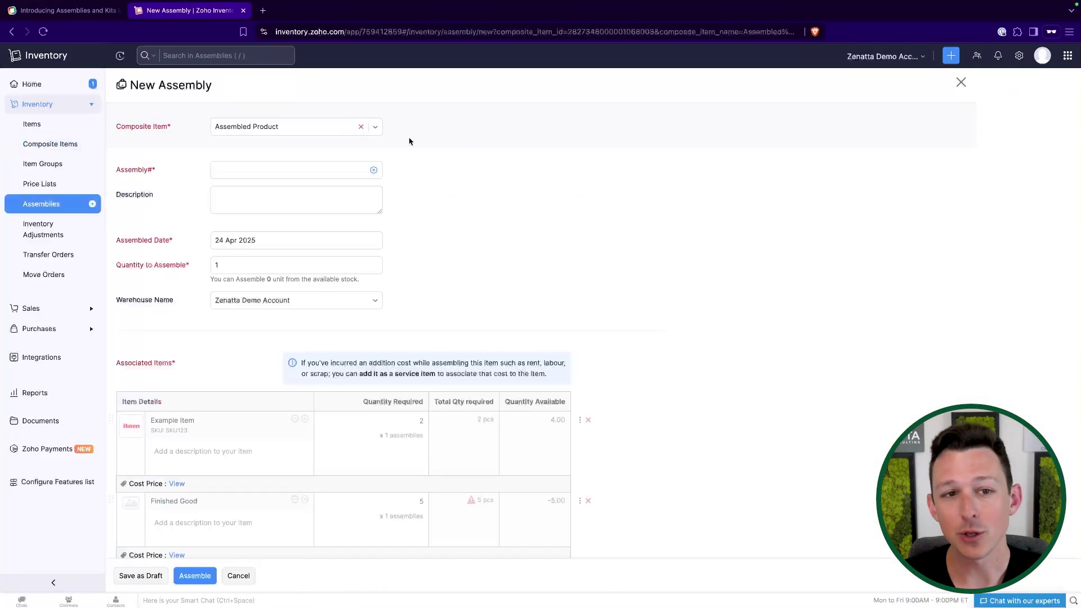
click(373, 169)
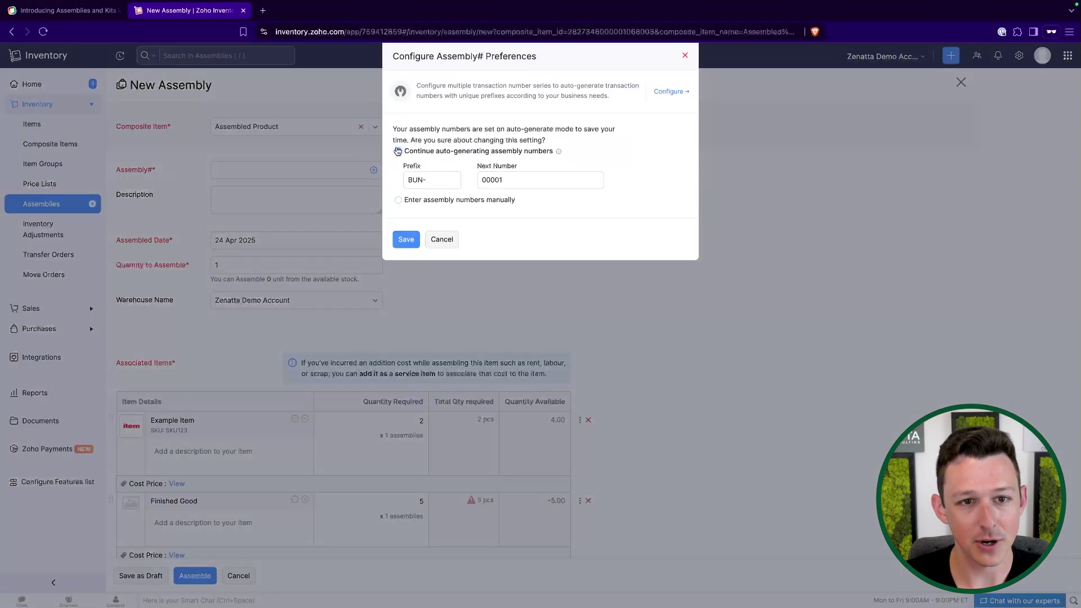
click(406, 239)
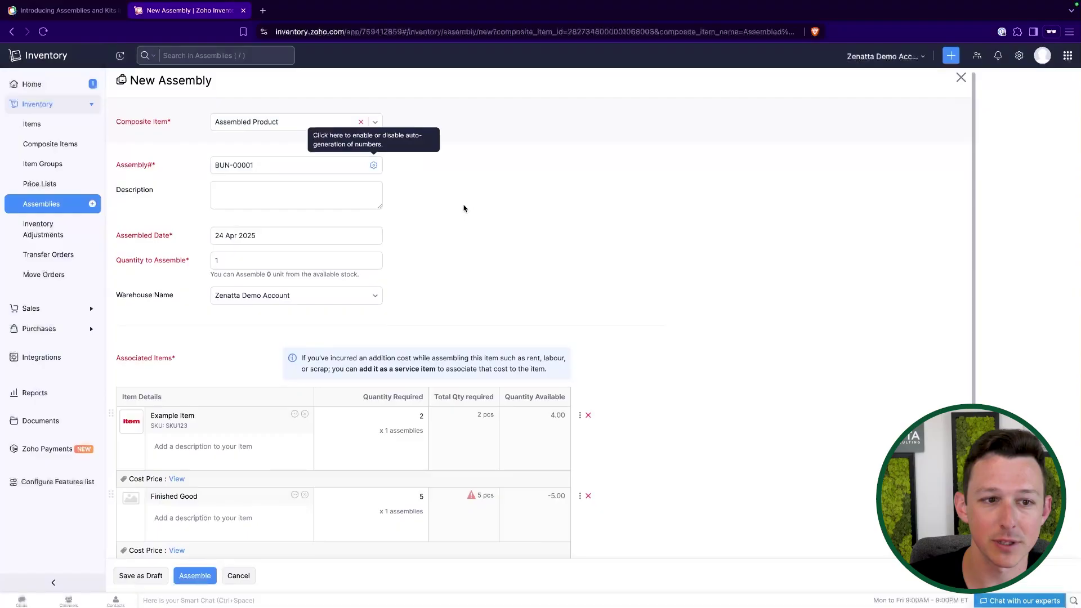
Step: Set Quantity to Assemble to 2, review the $40 Labor service, and save as draft
scroll(464, 208, down, 1)
click(279, 245)
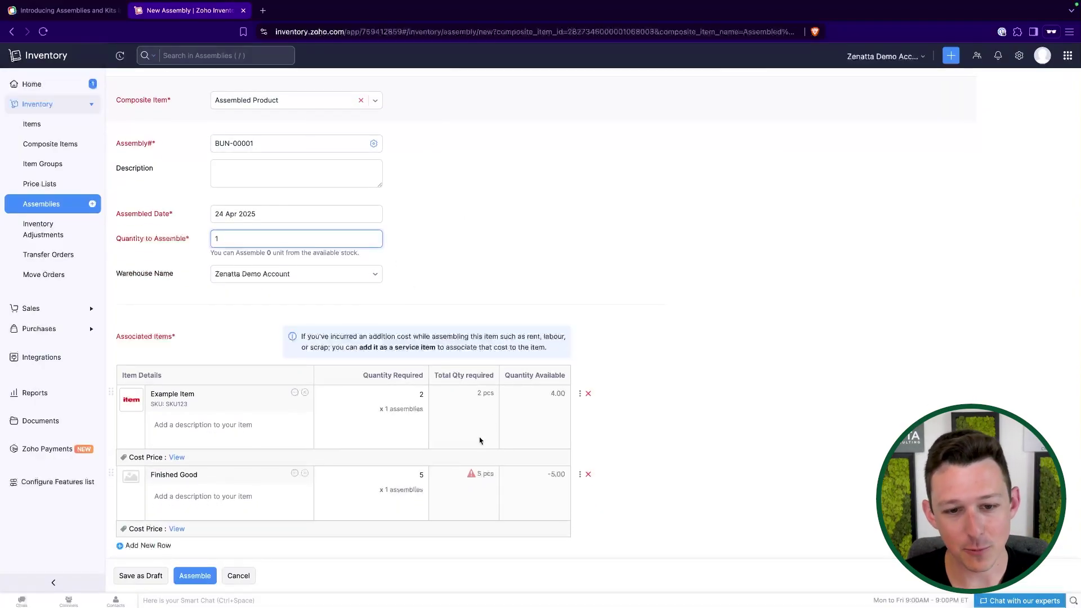
key(shift+Tab)
key(Tab)
text(2)
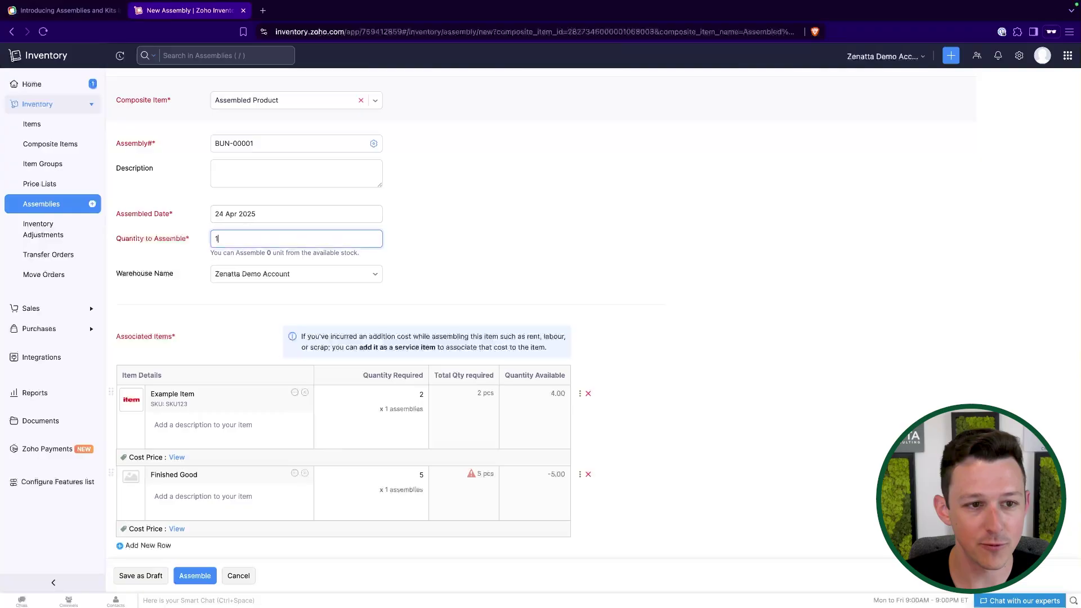
click(540, 274)
scroll(539, 273, down, 3)
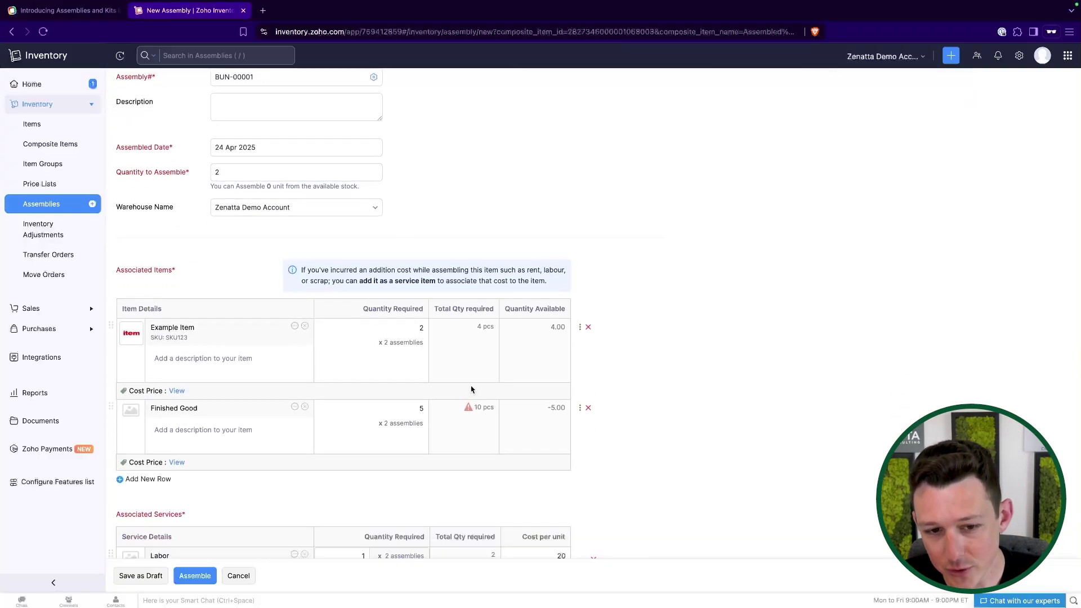
scroll(464, 399, down, 1)
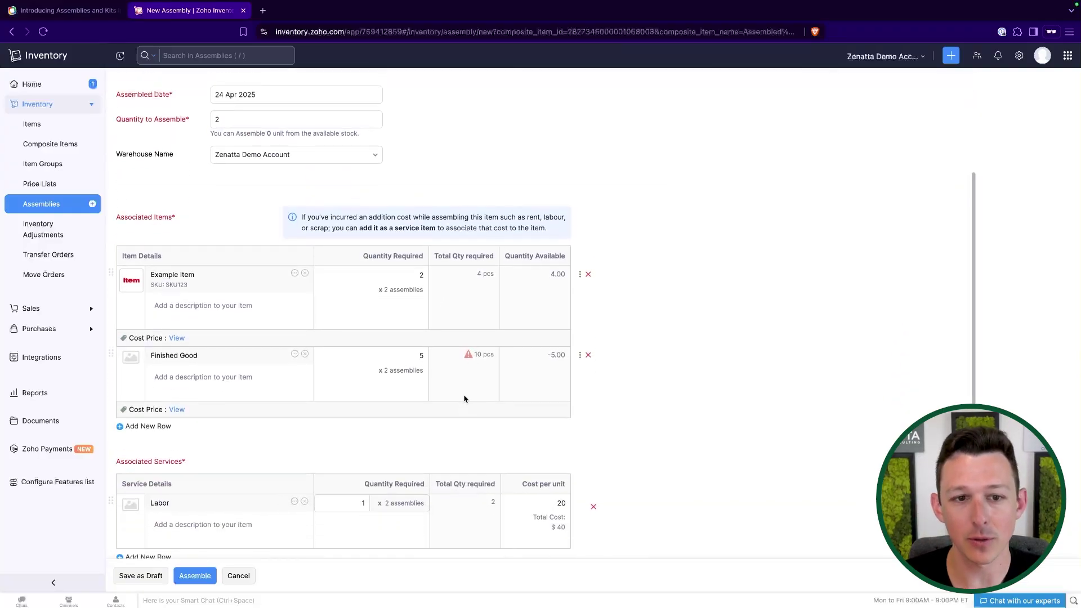
scroll(523, 359, down, 1)
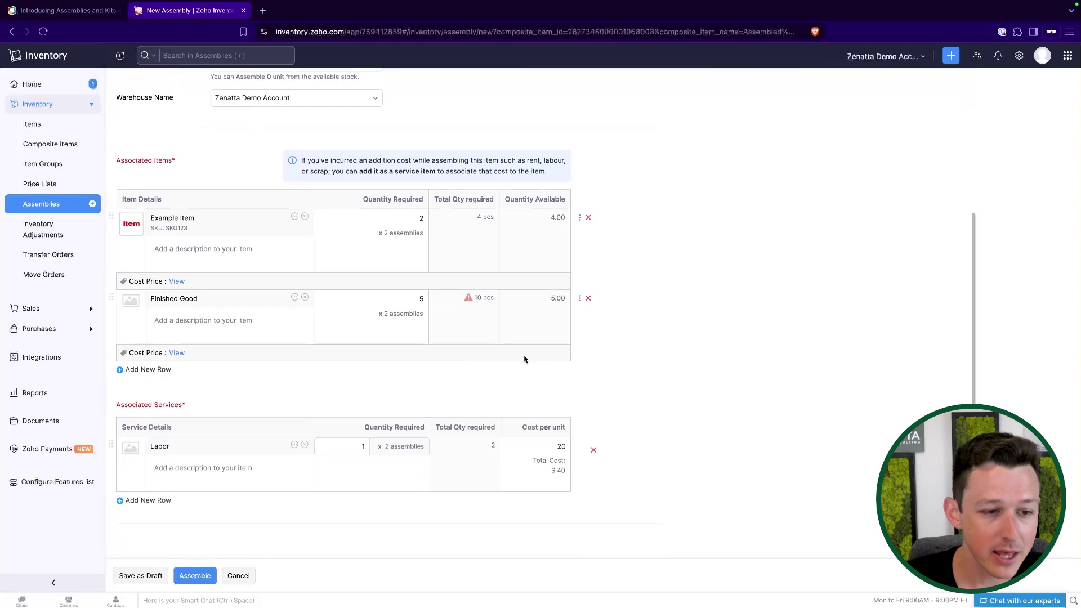
click(141, 576)
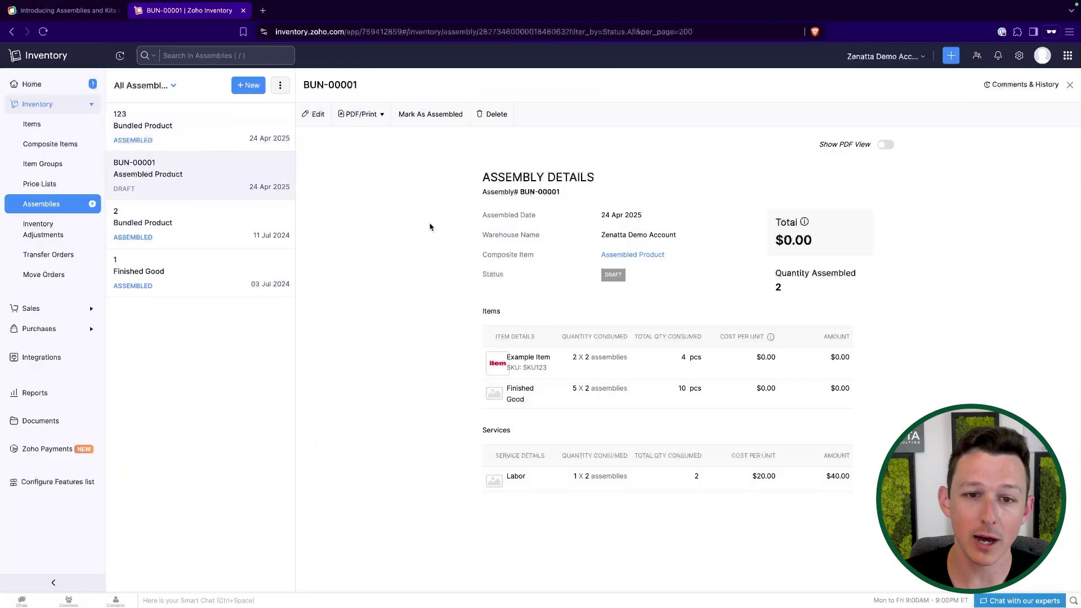
Step: Close the BUN-00001 pane and filter the assemblies list to Draft, checking the column options
click(90, 205)
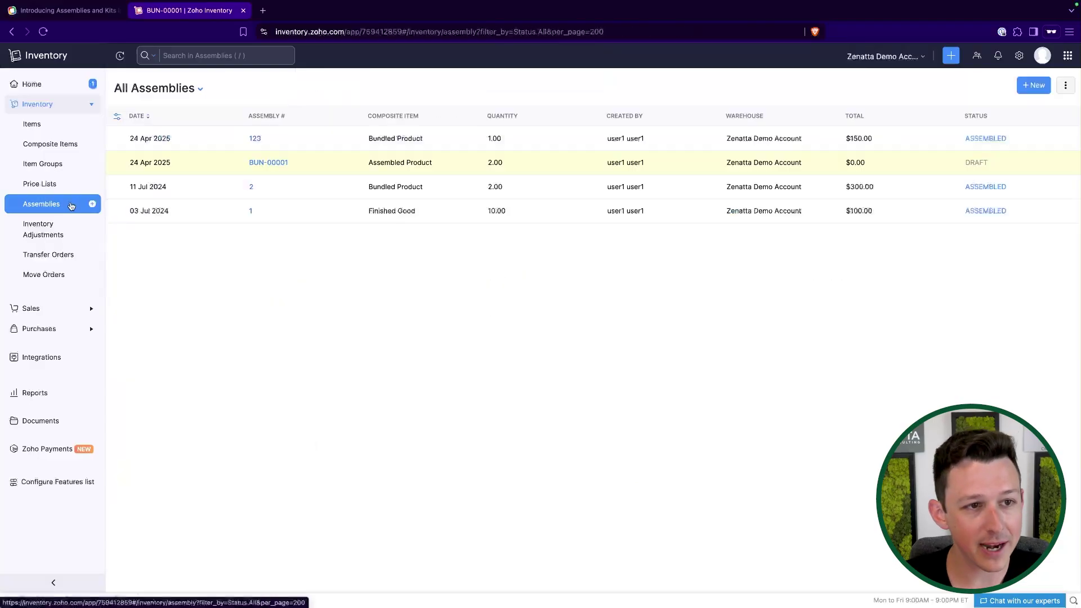
click(159, 91)
click(159, 128)
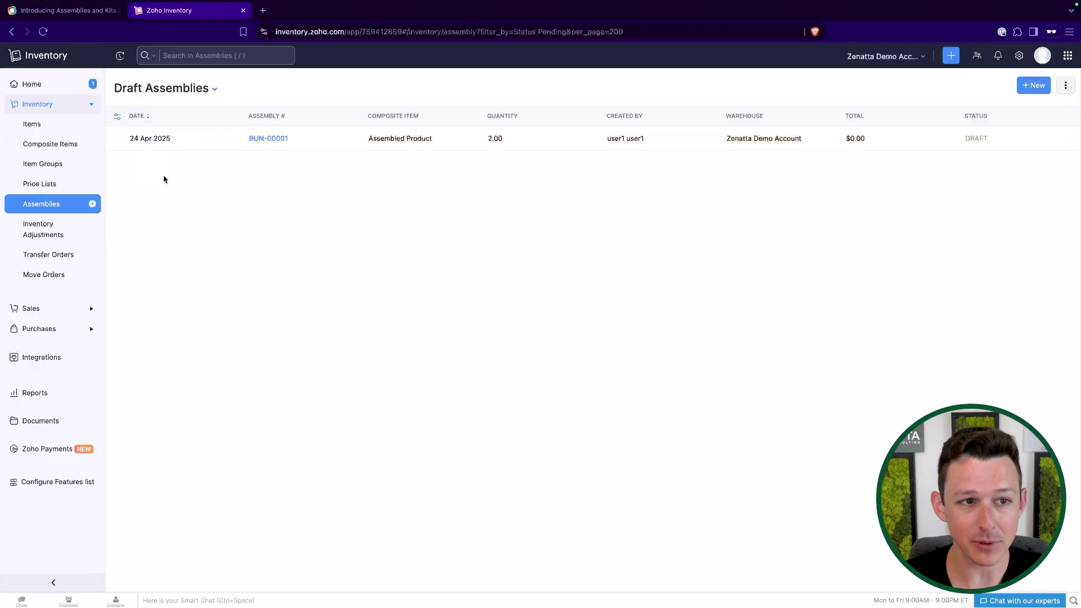
click(161, 91)
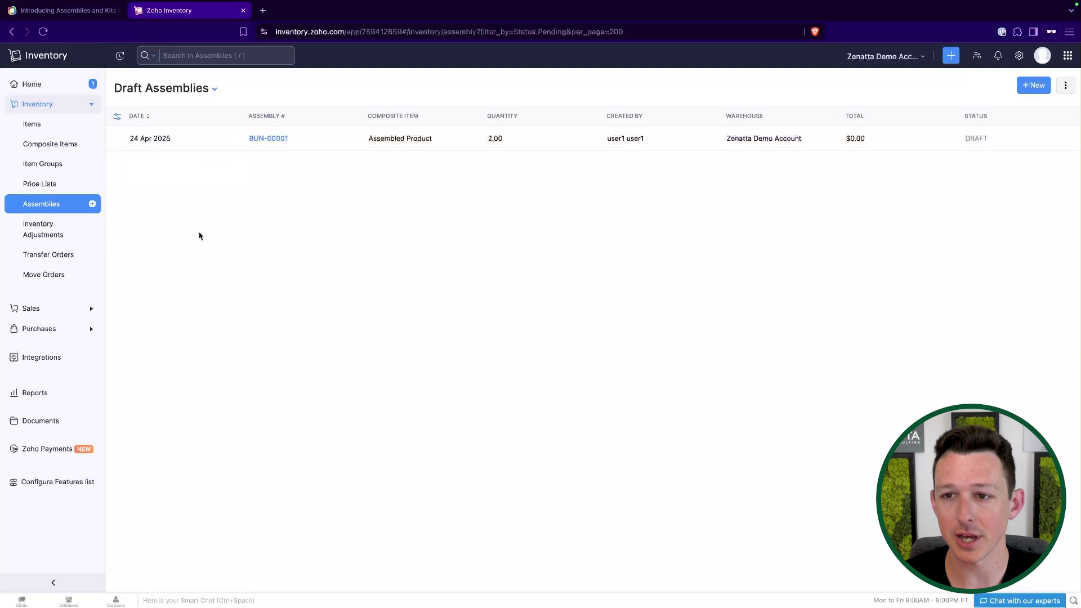
click(117, 117)
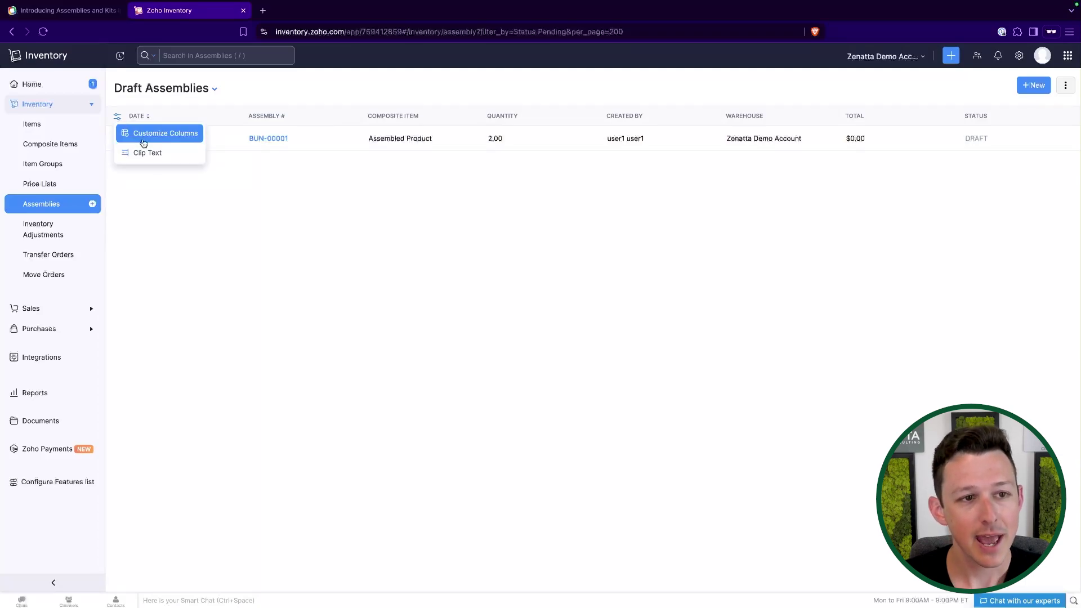
click(247, 218)
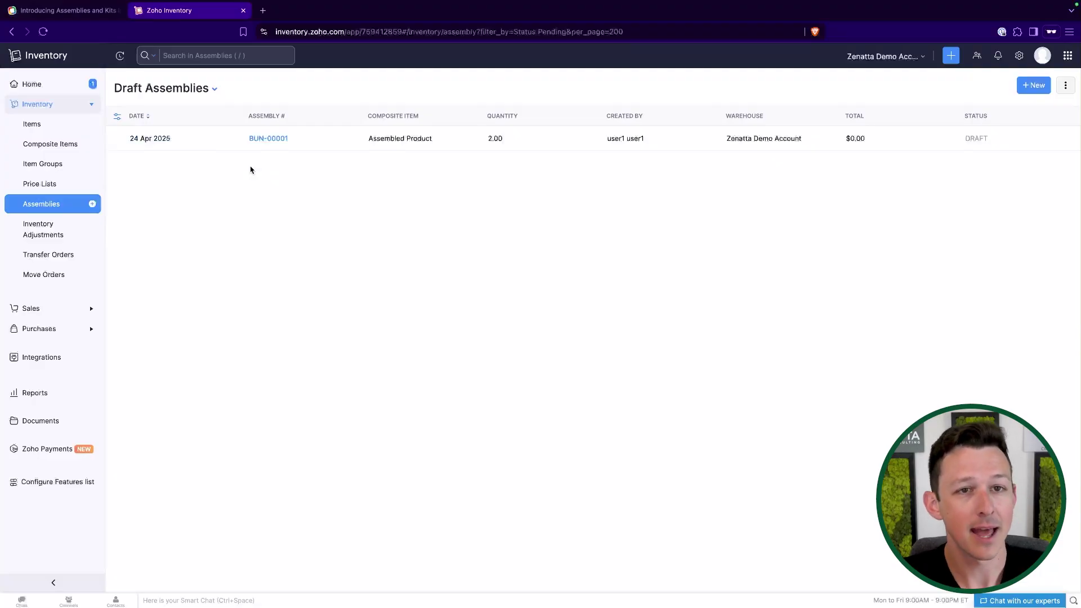
Step: Mark BUN-00001 as assembled and close its detail pane
click(276, 139)
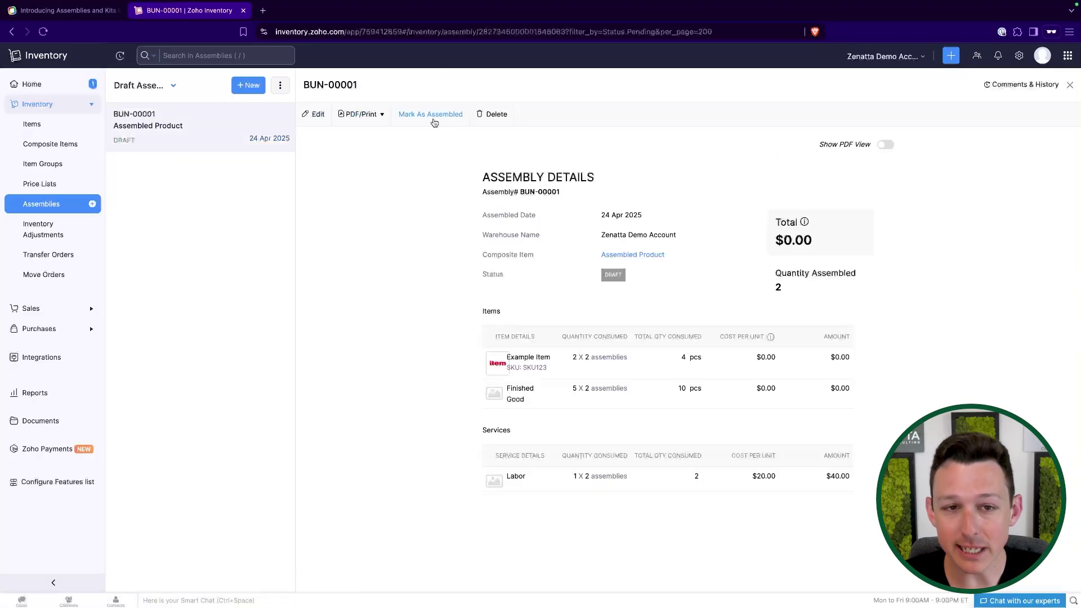
click(430, 114)
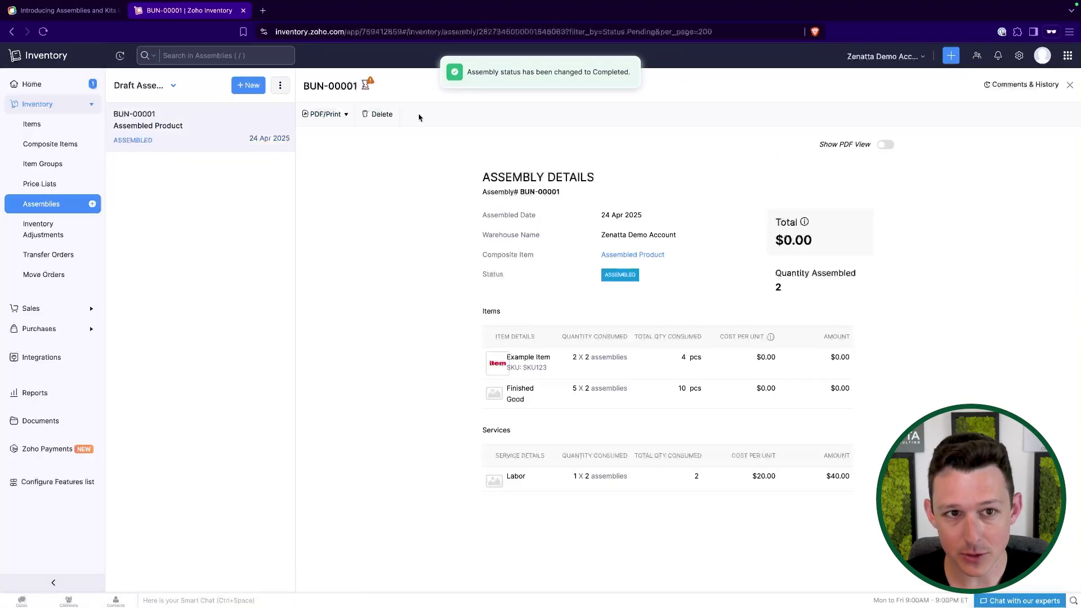
mouse_move(370, 85)
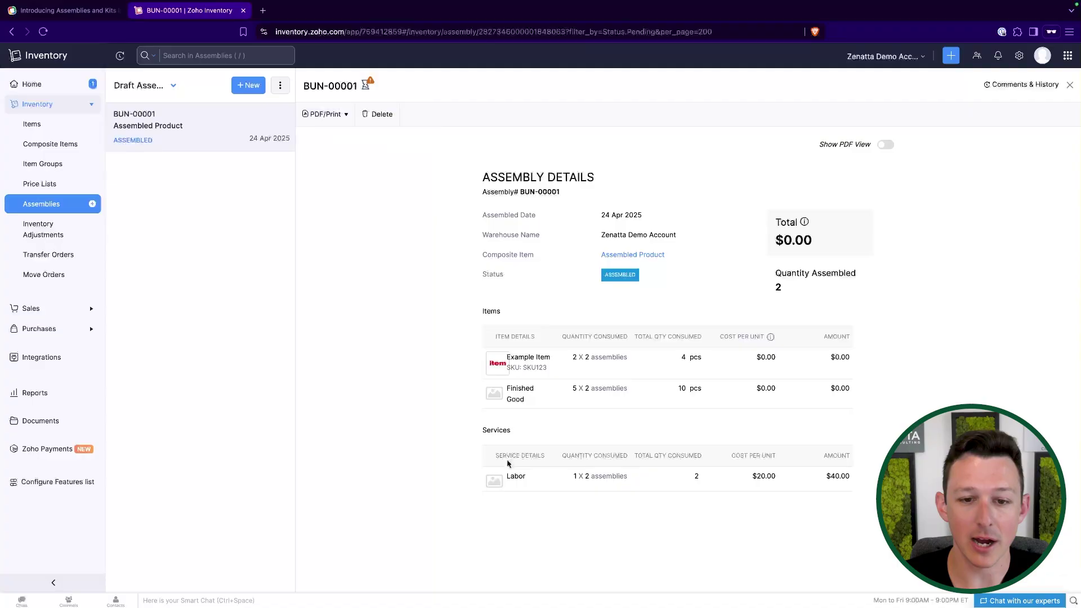
click(1071, 86)
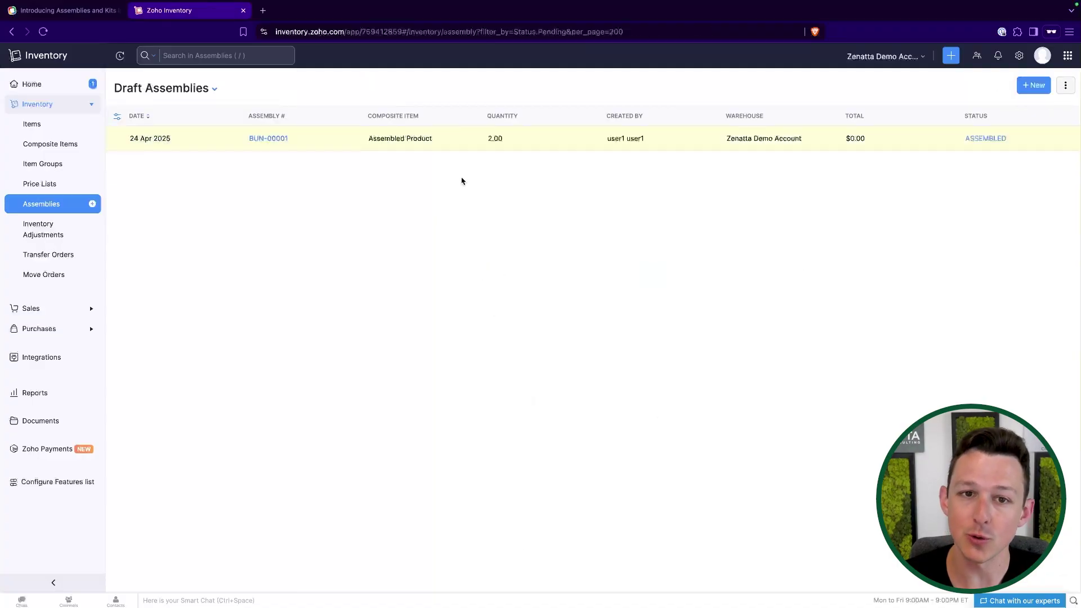
Step: Switch the assemblies view to Assembled, where BUN-00001 shows $340.00
click(167, 92)
click(176, 150)
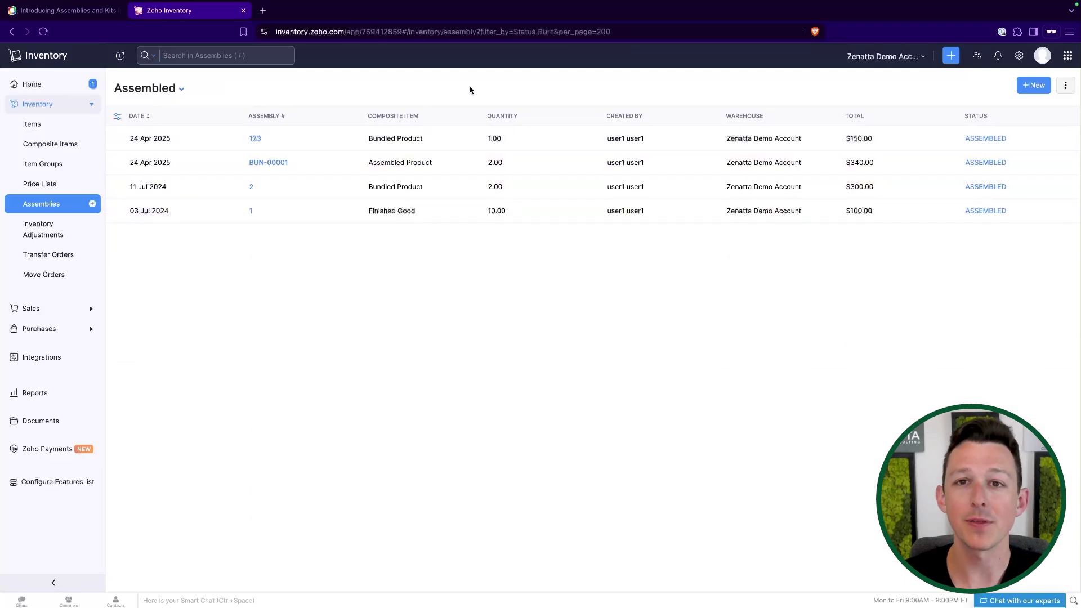
click(1065, 85)
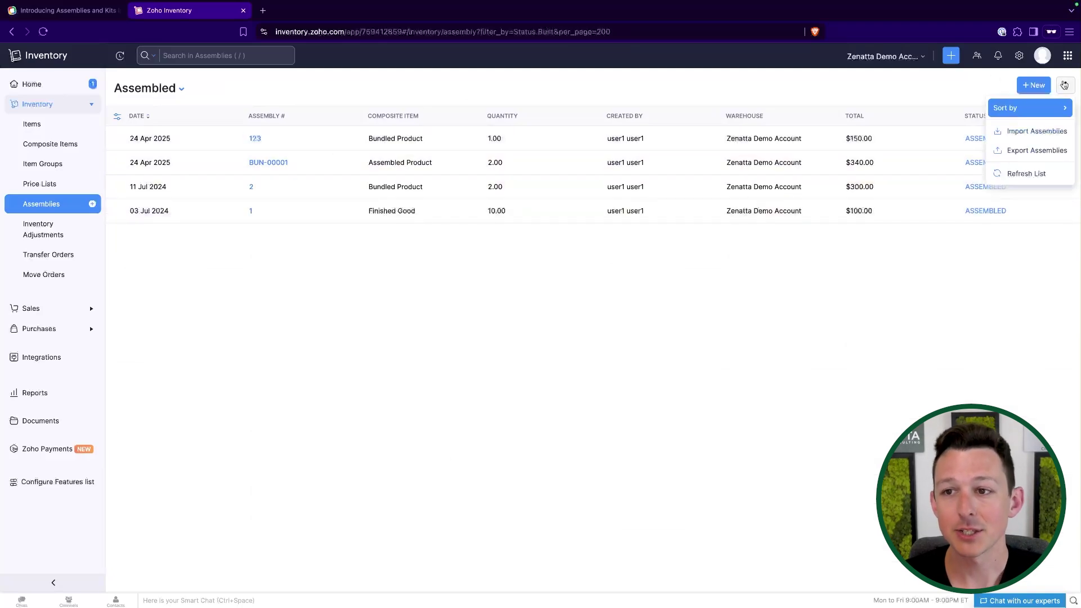
click(787, 98)
Step: Check the article's Kit Items heading, then return to the Zoho Inventory dashboard tab
click(93, 12)
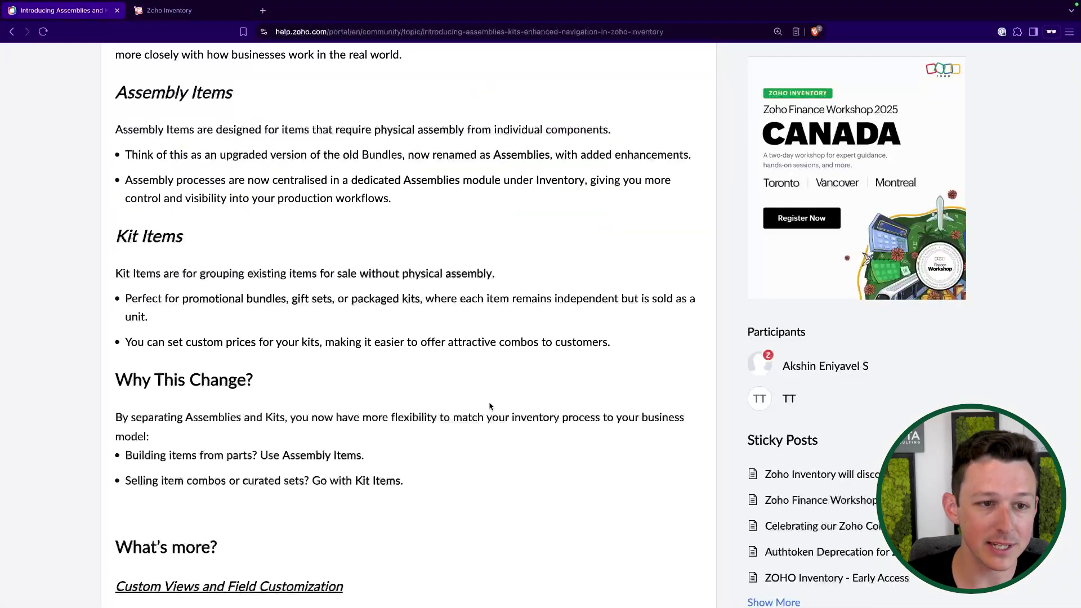
scroll(416, 209, up, 1)
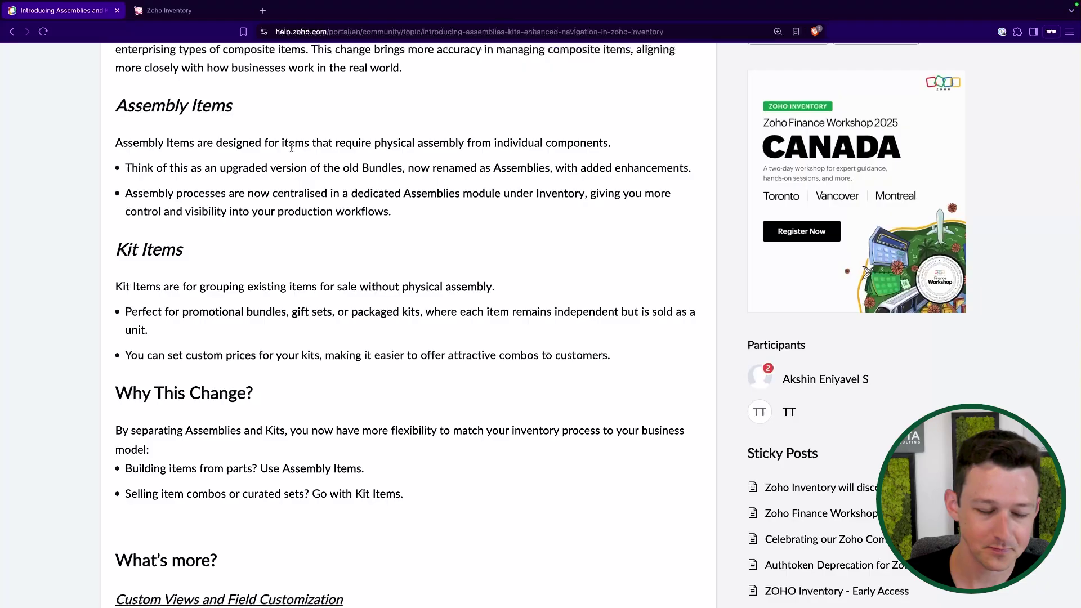
scroll(245, 139, down, 1)
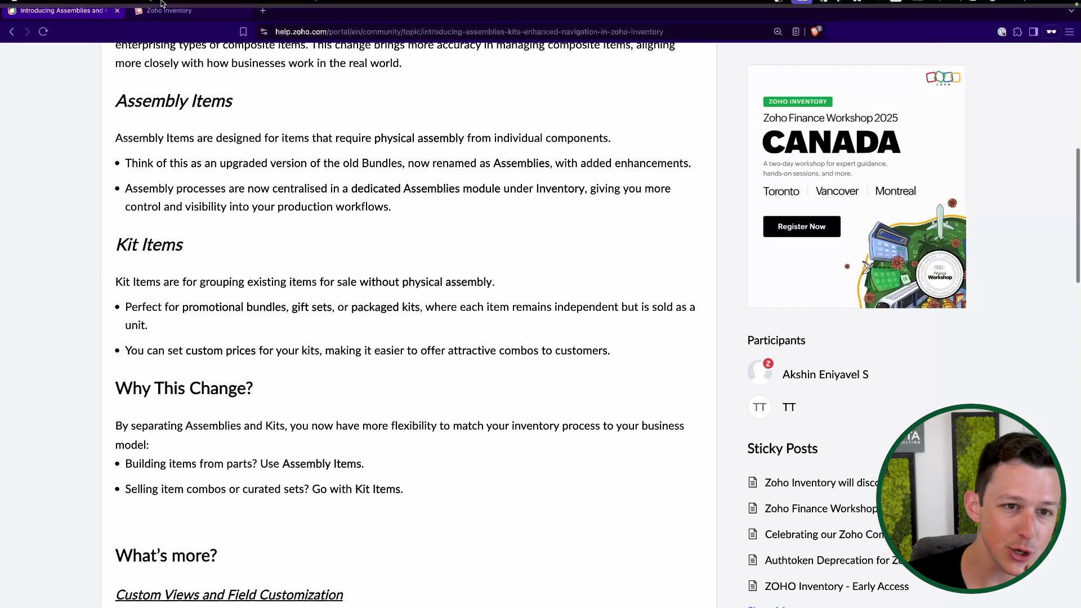
click(198, 12)
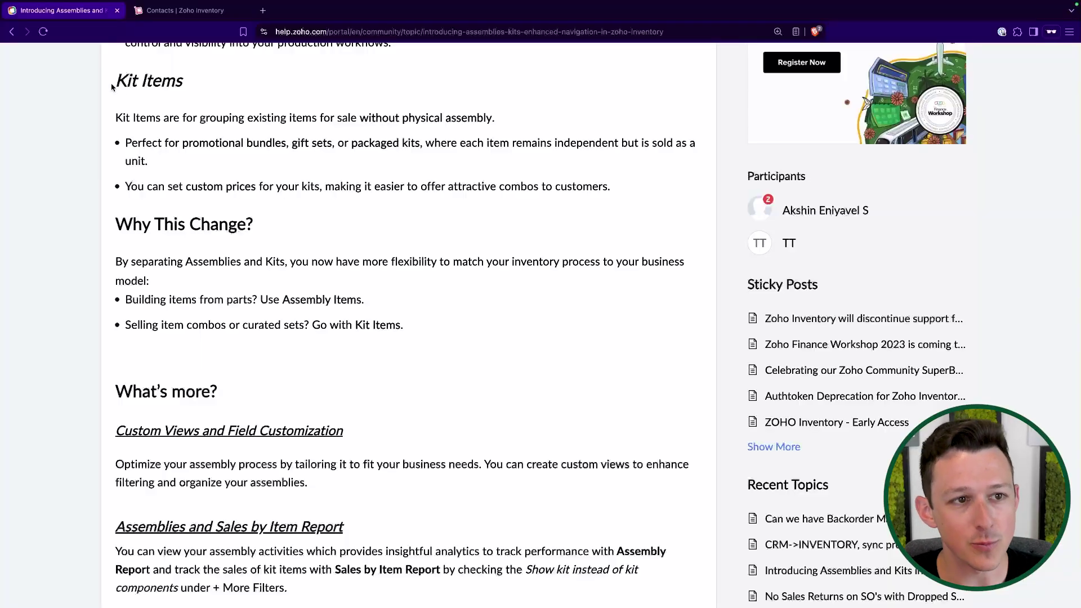
scroll(112, 86, down, 1)
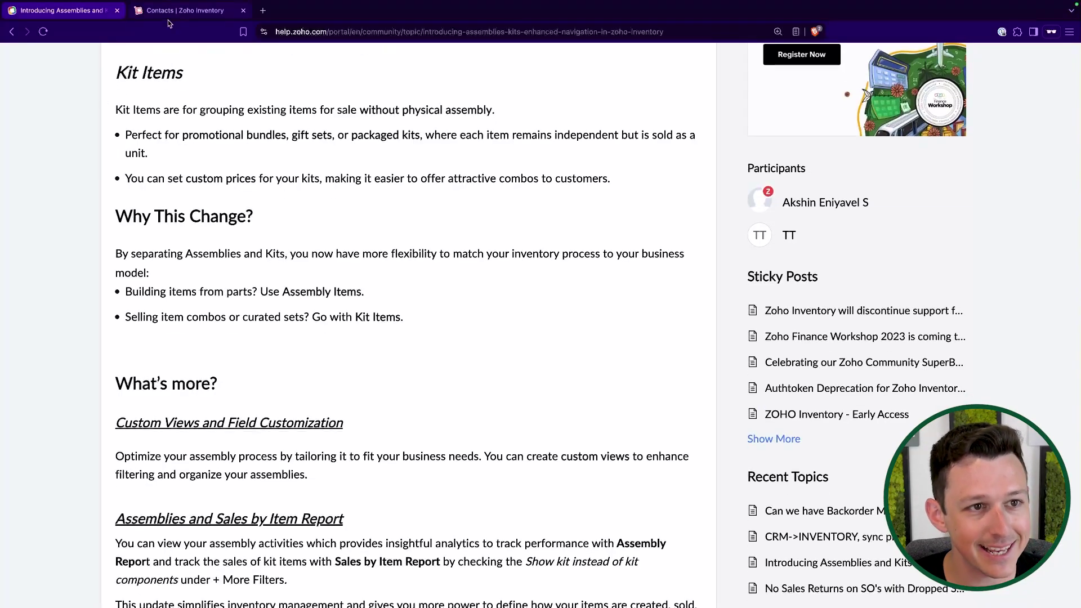
drag(109, 66, 186, 76)
click(212, 81)
scroll(211, 80, up, 5)
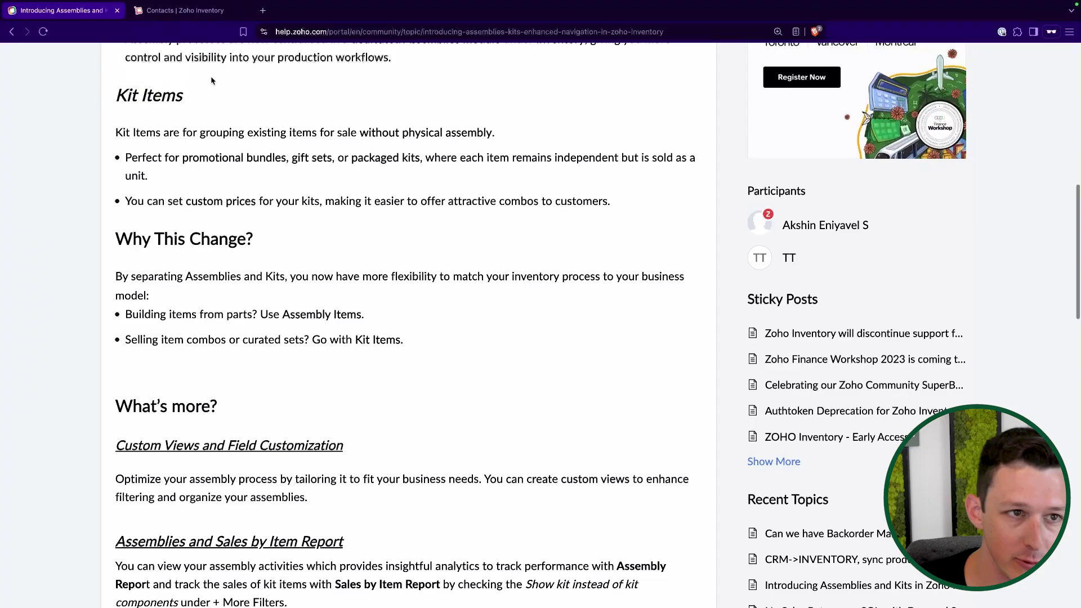
click(219, 13)
Step: Go to the Inventory dashboard and review the Kit Items section of the Assemblies and Kits article
click(49, 88)
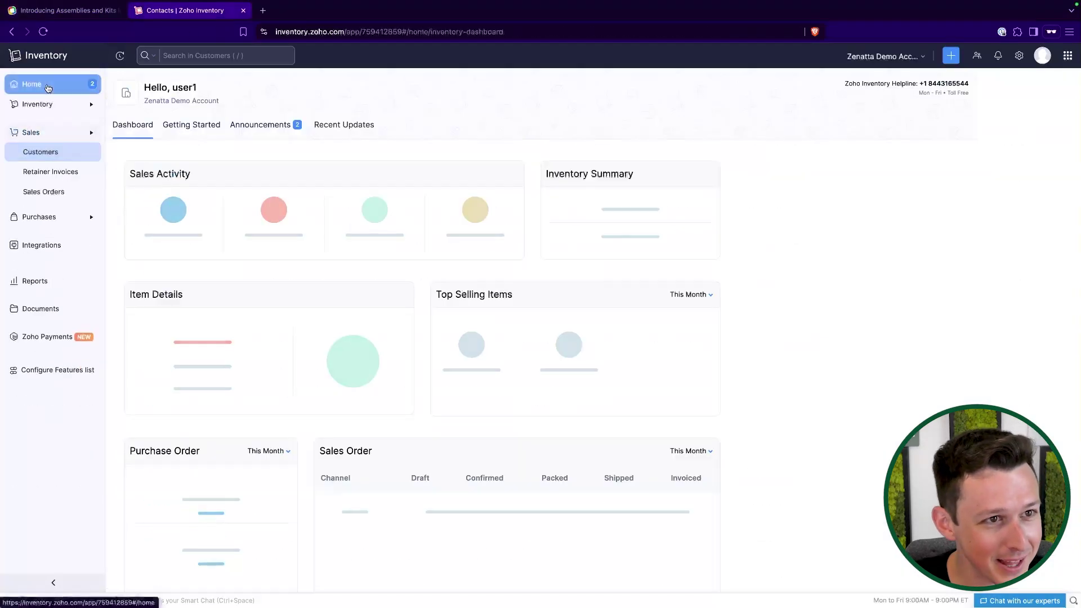
key(ctrl+shift+Tab)
scroll(281, 300, down, 3)
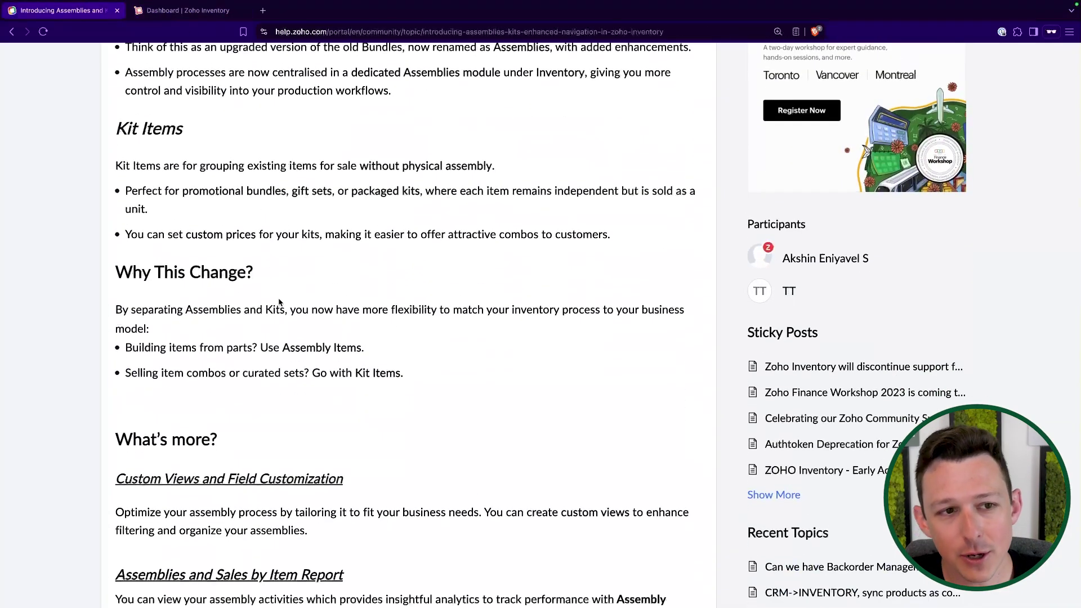
scroll(279, 302, down, 2)
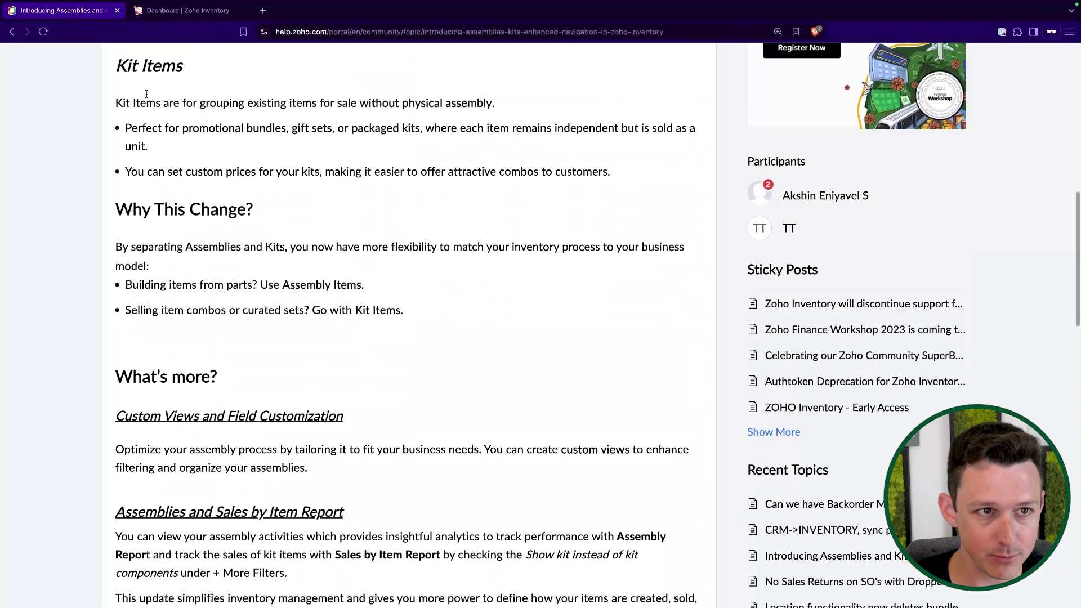
drag(115, 73, 233, 77)
click(209, 13)
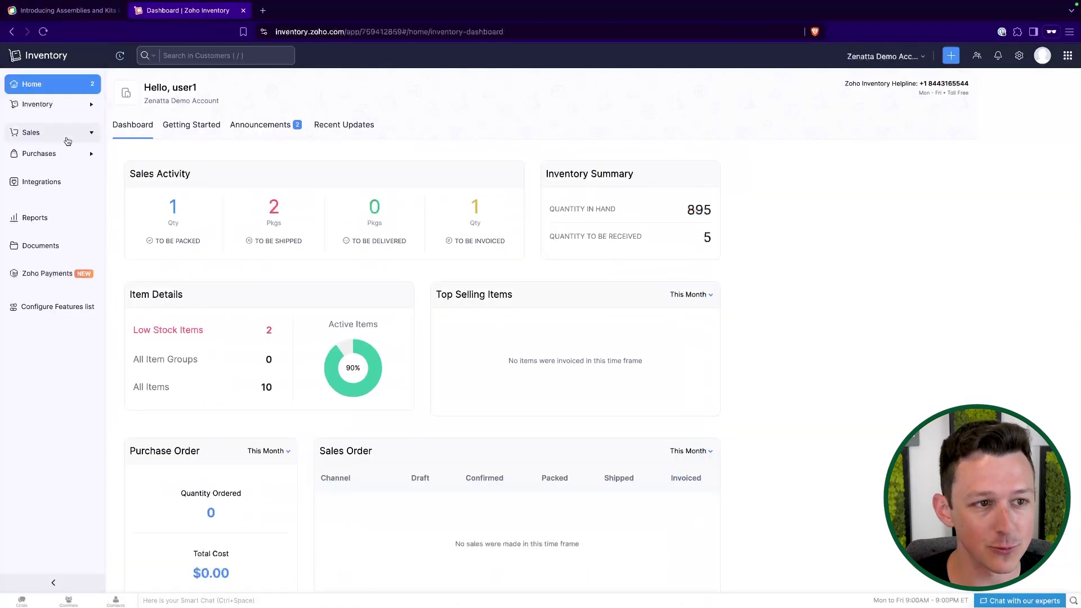
Step: Open Composite Items under Inventory, listing Assembled Product (5.00 on hand) and Finished Good (-15.00)
click(66, 136)
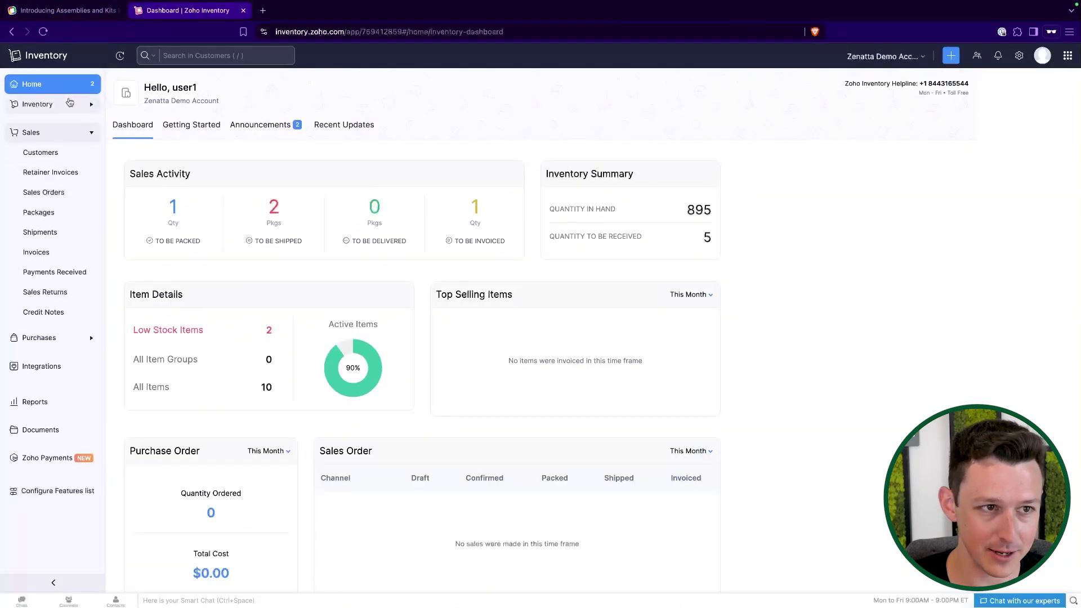
click(63, 105)
click(62, 144)
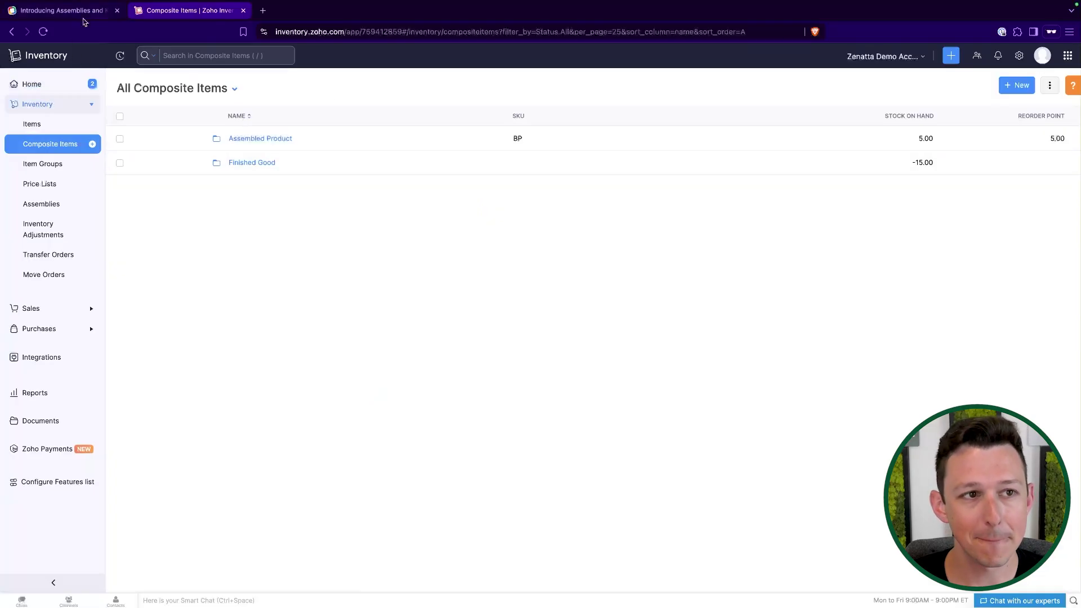
click(62, 10)
click(192, 145)
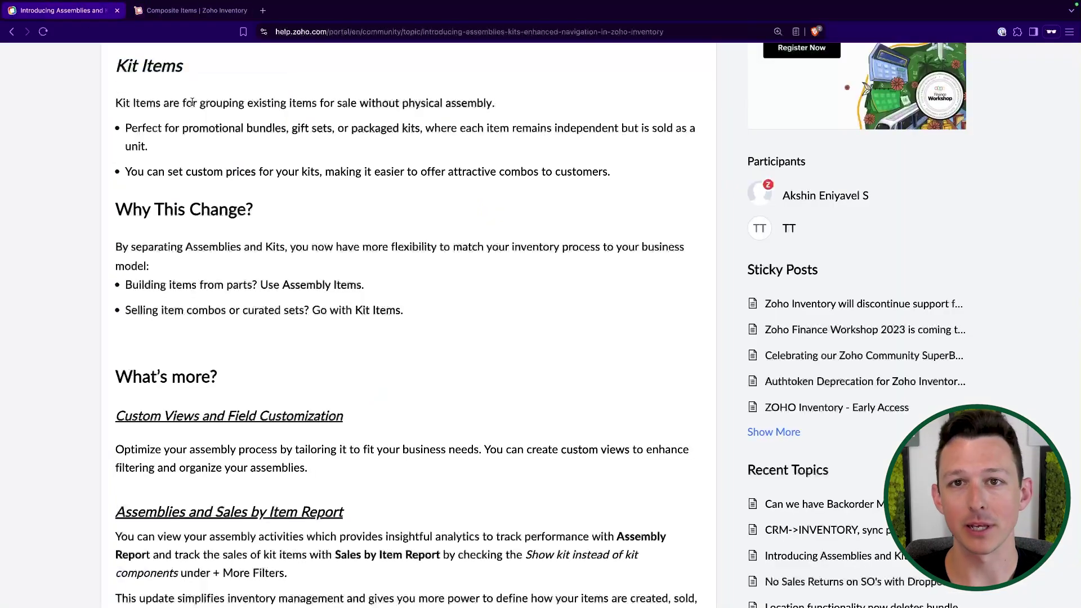
click(198, 11)
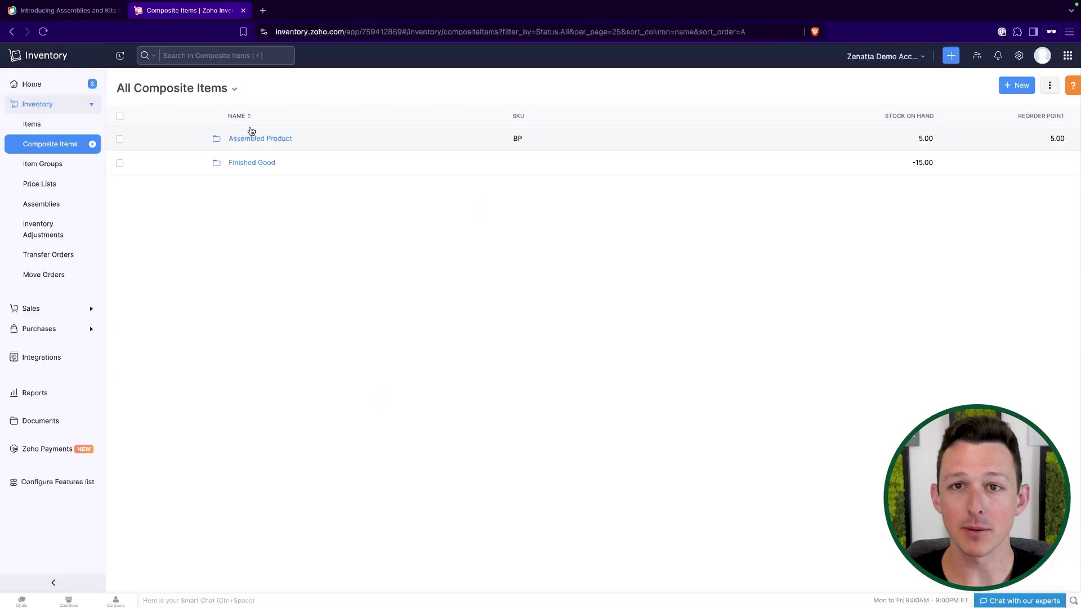